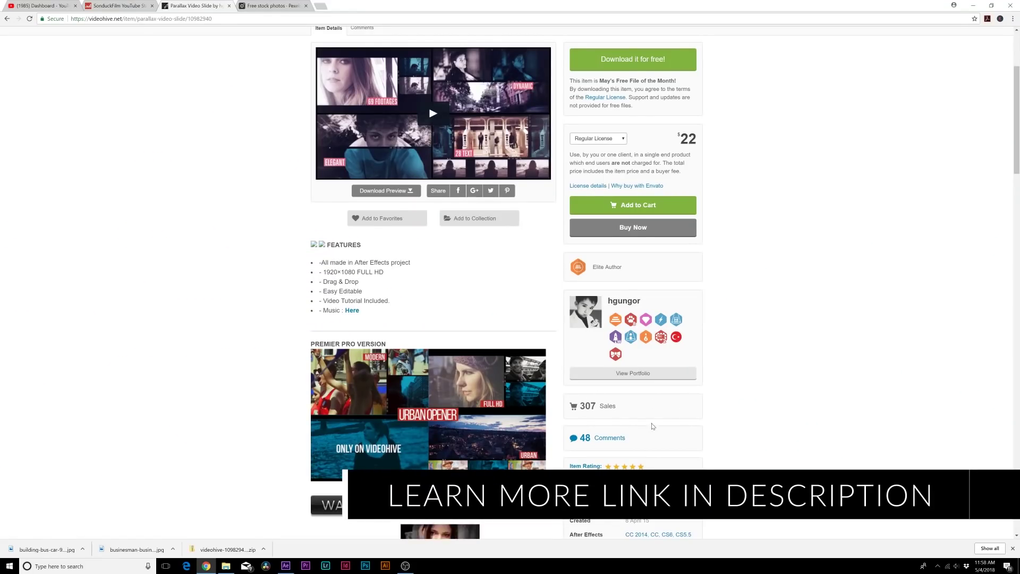
# Step: Scroll the Parallax Video Slide item page on VideoHive to review its features and download offer
pyautogui.scroll(2, 741, 400)
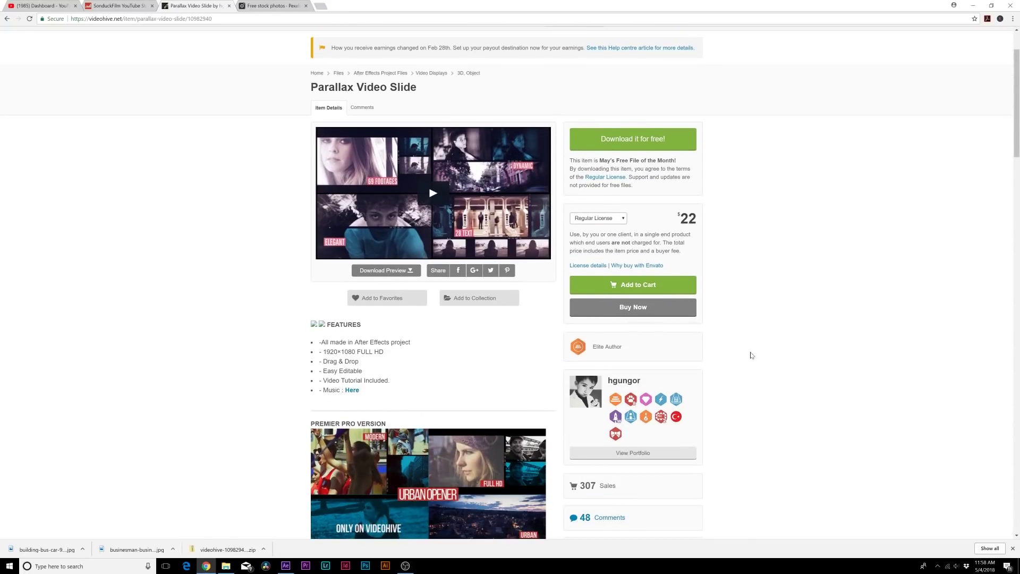
pyautogui.scroll(1, 733, 359)
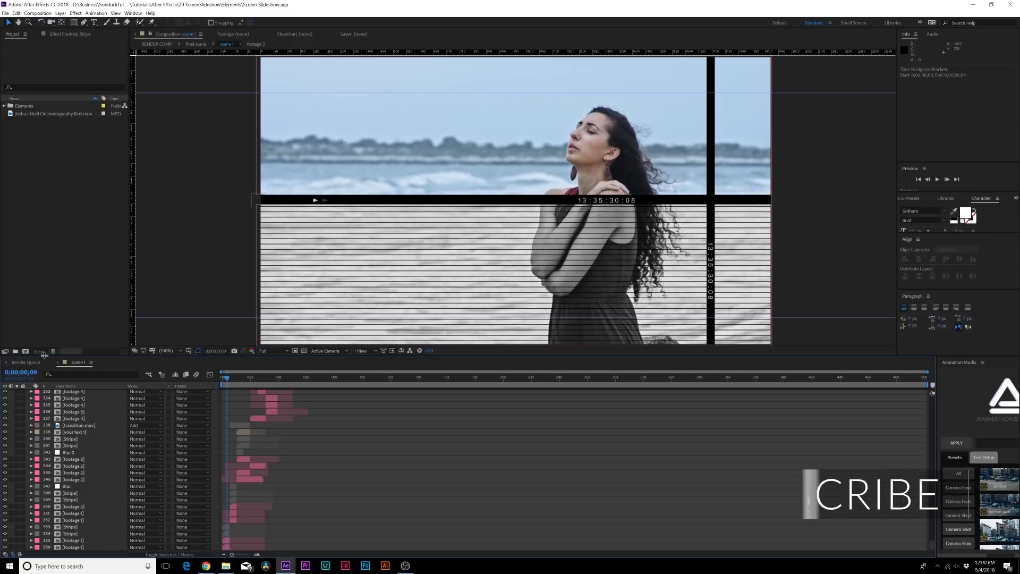
# Step: Create a composition named Main and drag the cinematography reel footage into it
pyautogui.hotkey('ctrl', 'n')
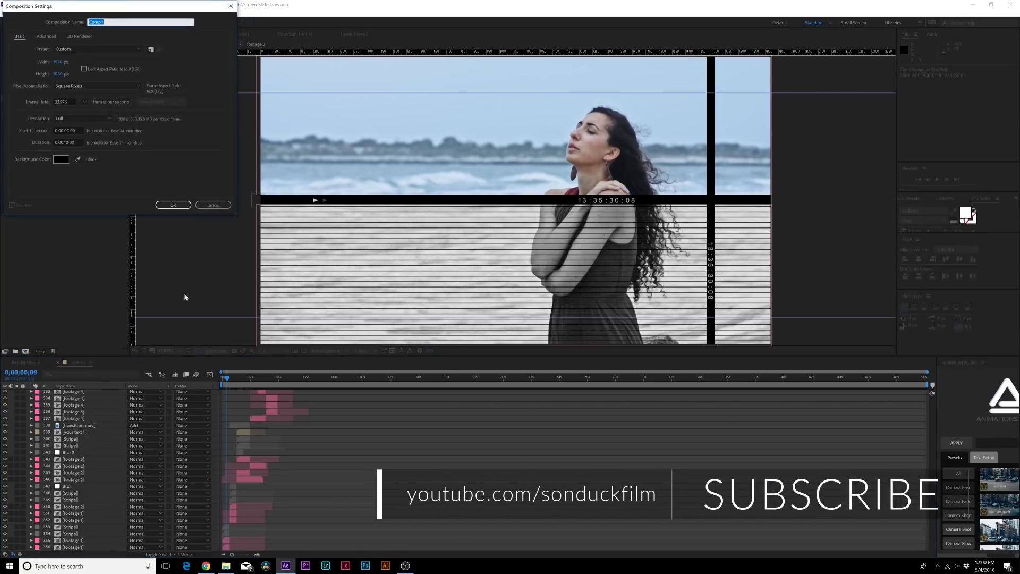
pyautogui.write('Main')
pyautogui.press('Return')
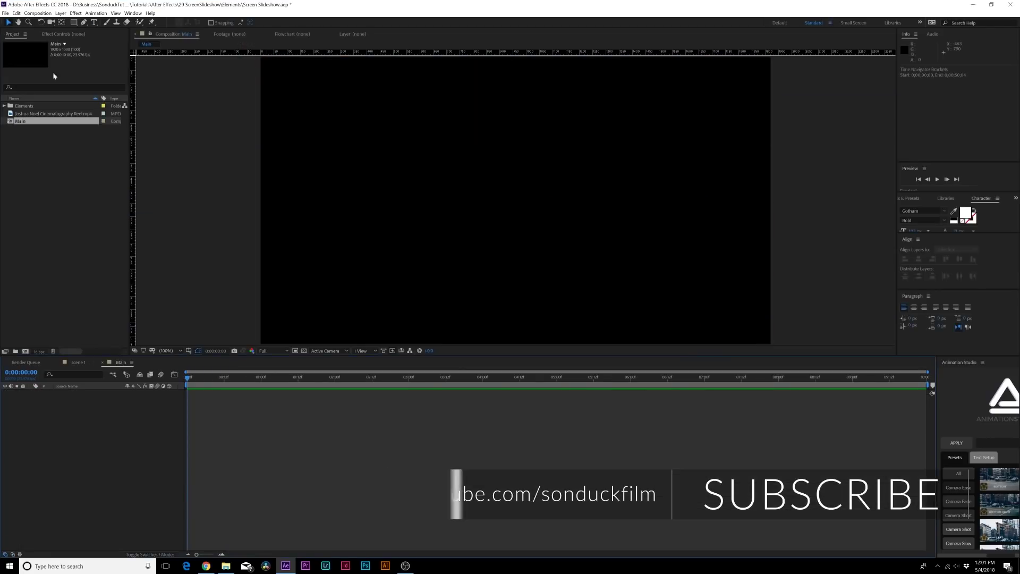
pyautogui.moveTo(45, 113); pyautogui.dragTo(83, 421)
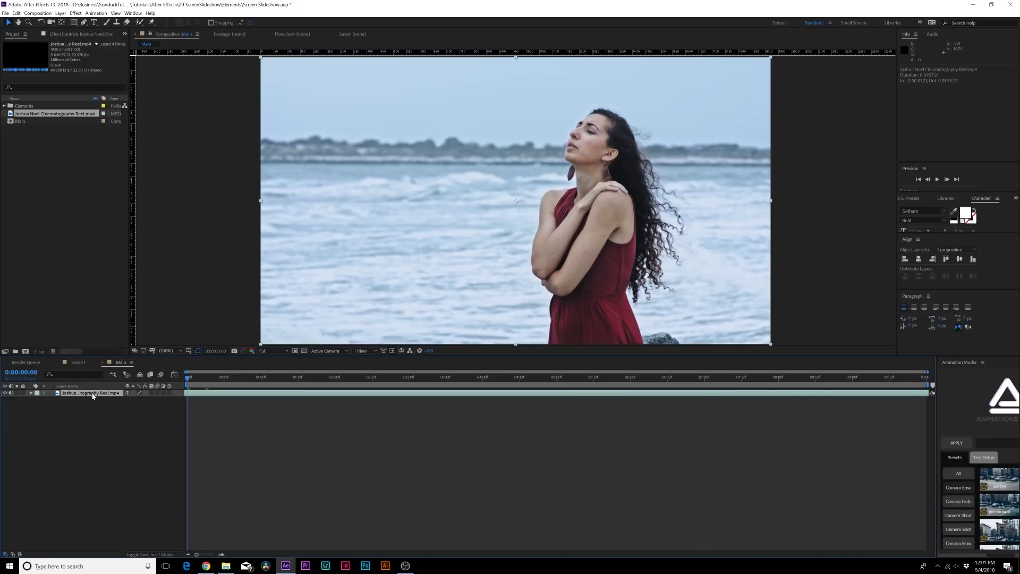
# Step: Pre-compose the reel footage layer into a new composition named Placeholder 1
pyautogui.click(61, 13)
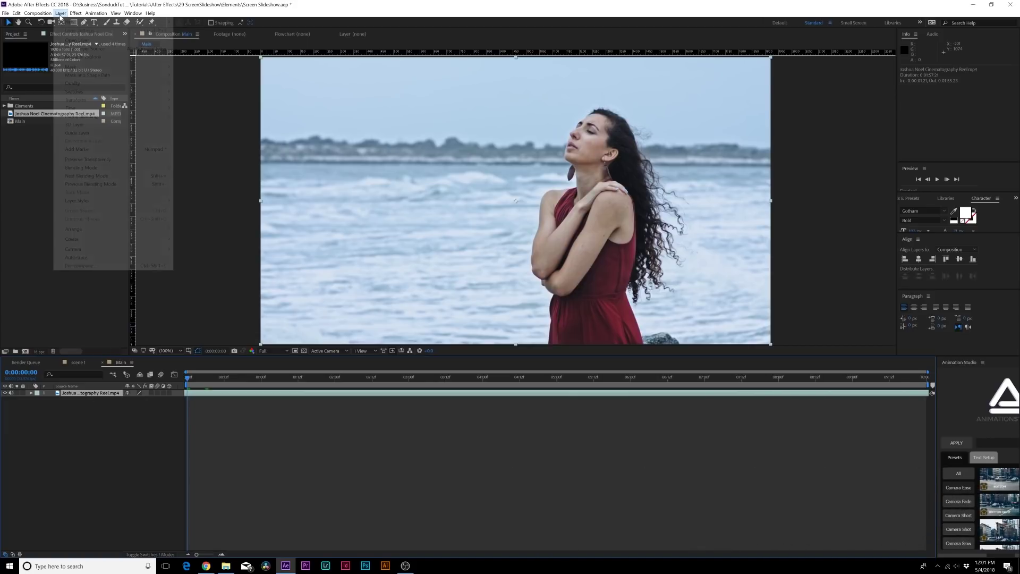
pyautogui.click(109, 265)
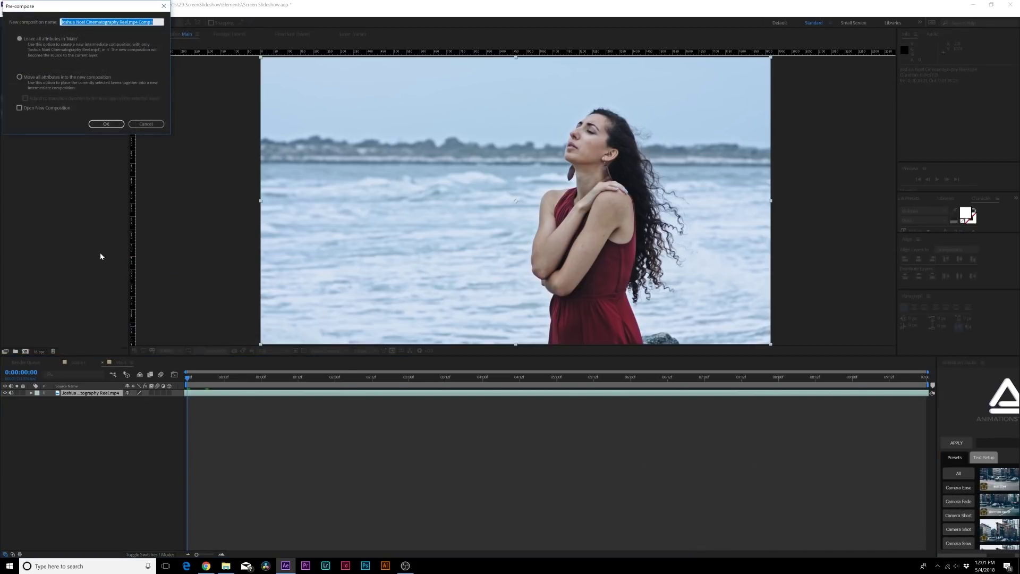
pyautogui.write('Placeholder')
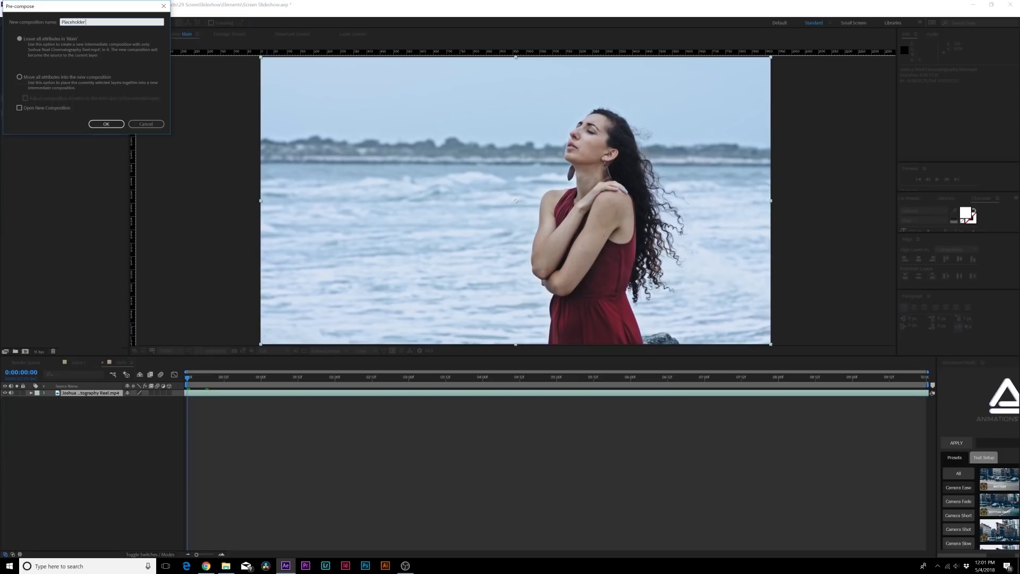
pyautogui.press('Return')
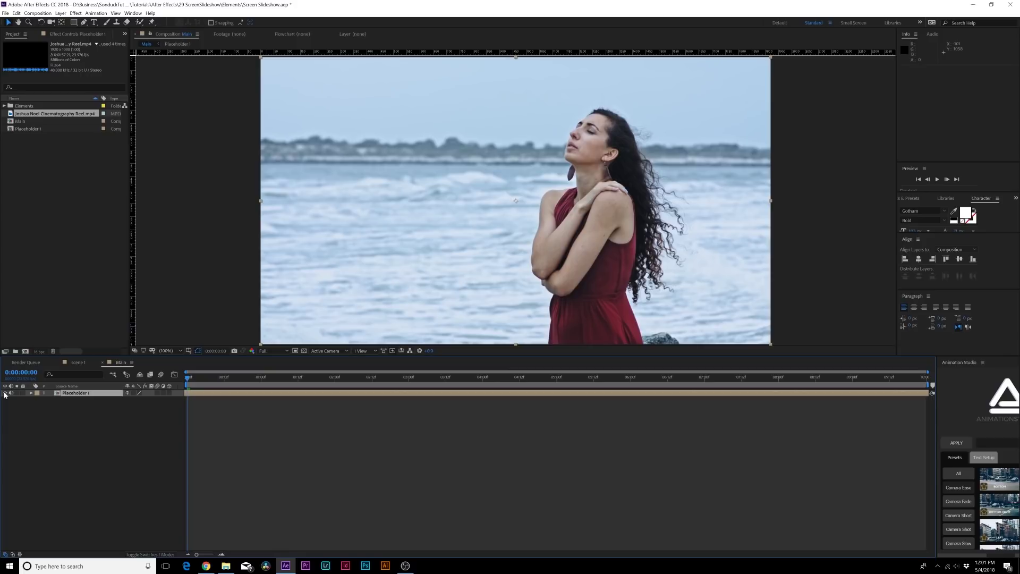
# Step: Set up the Rectangle tool with a black fill and no stroke, with Placeholder 1 deselected
pyautogui.click(74, 23)
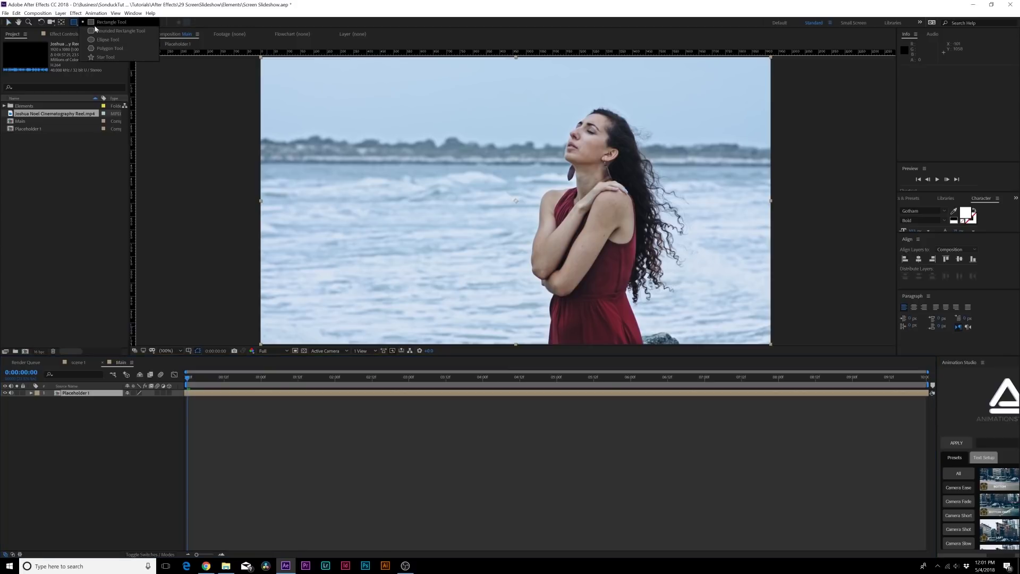
pyautogui.click(89, 412)
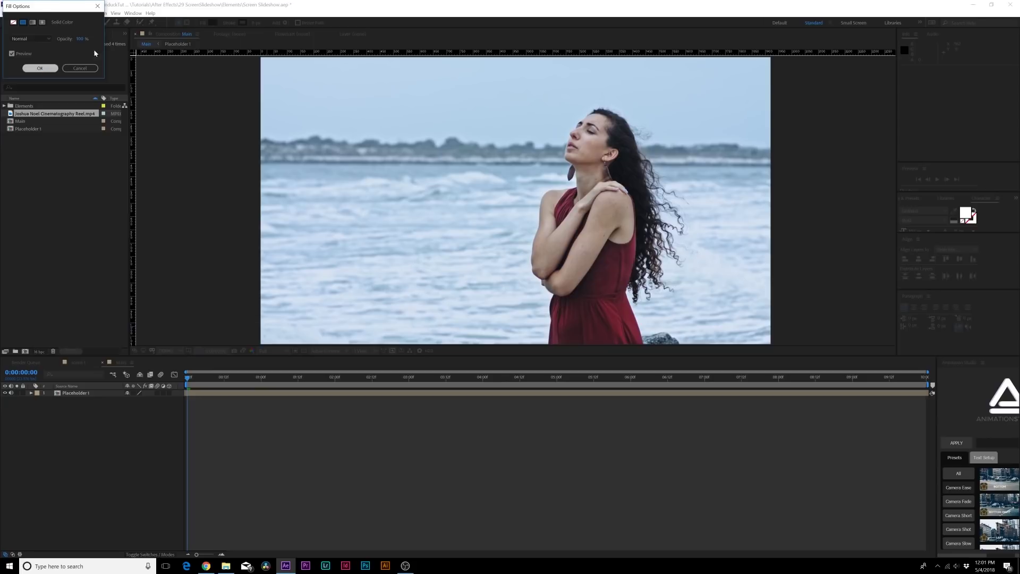
pyautogui.click(212, 23)
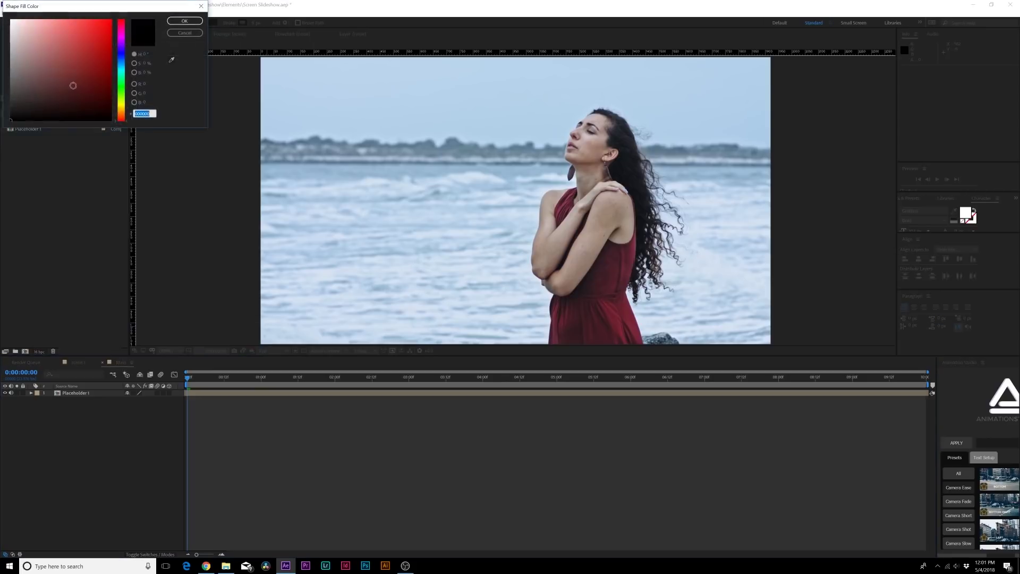
pyautogui.click(185, 21)
pyautogui.click(225, 23)
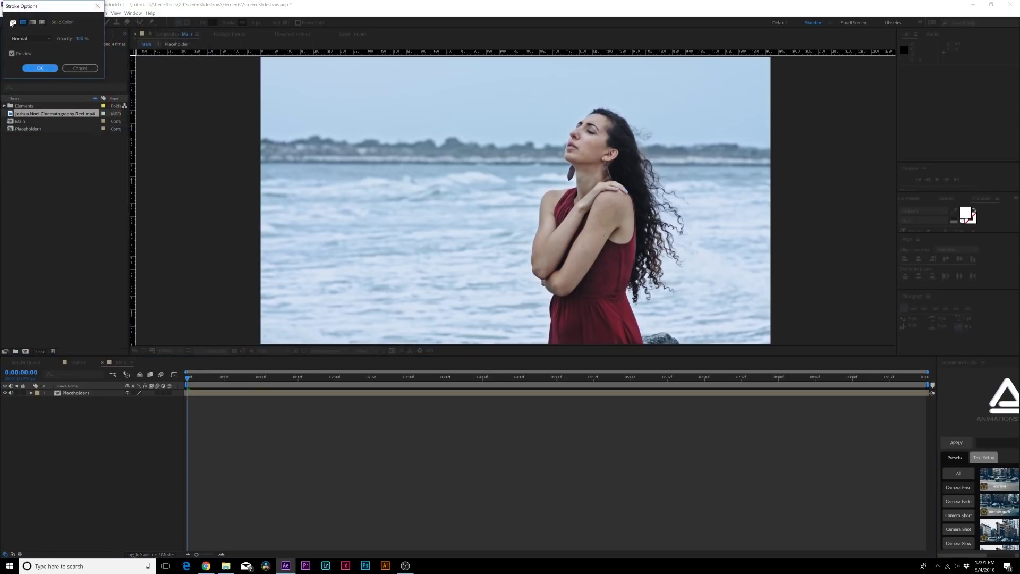
pyautogui.click(40, 68)
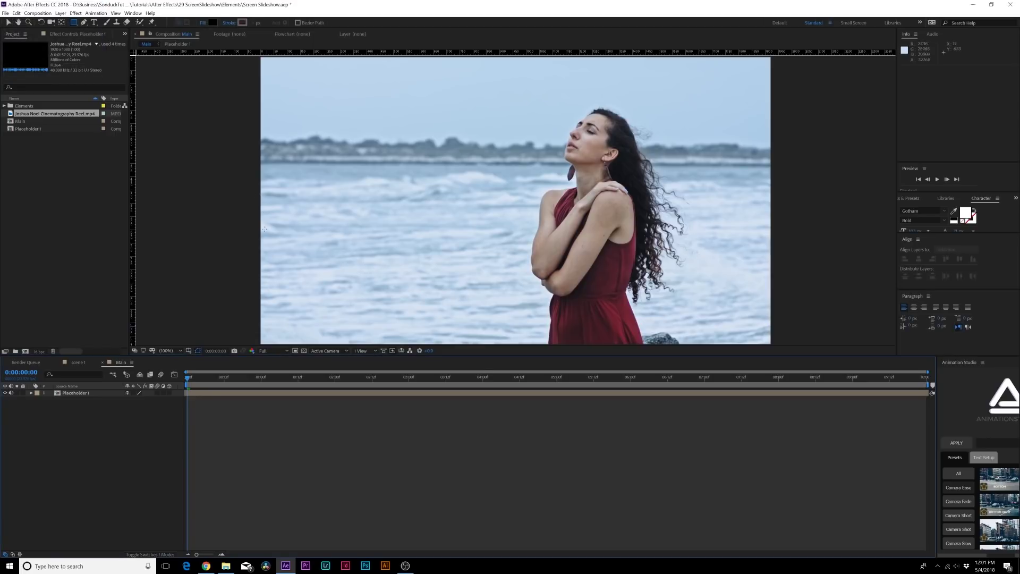
# Step: Draw a thin black horizontal bar across the frame's middle and select its rectangle
pyautogui.press('.')
pyautogui.press(',')
pyautogui.moveTo(260, 200); pyautogui.dragTo(789, 235)
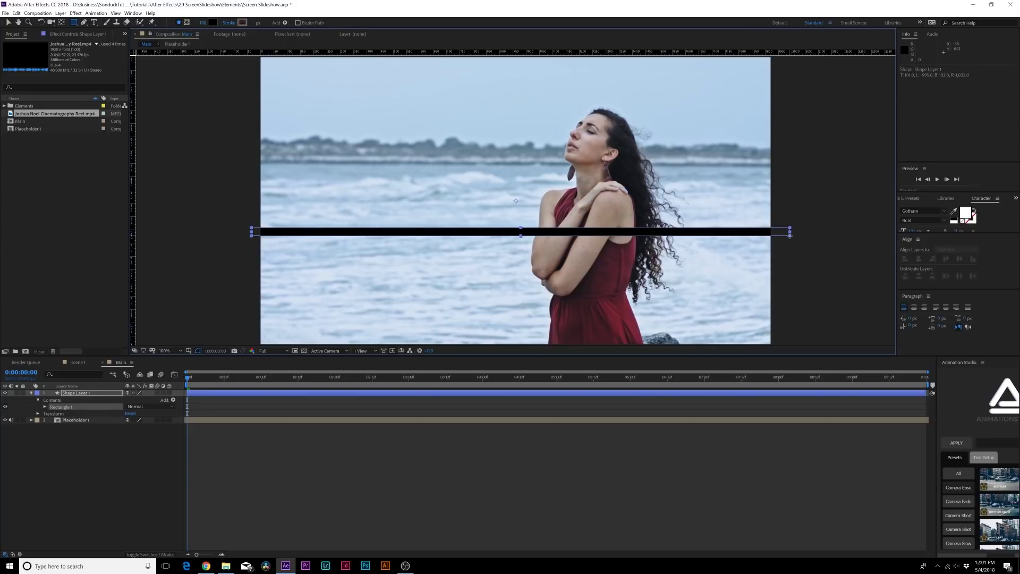
pyautogui.click(147, 496)
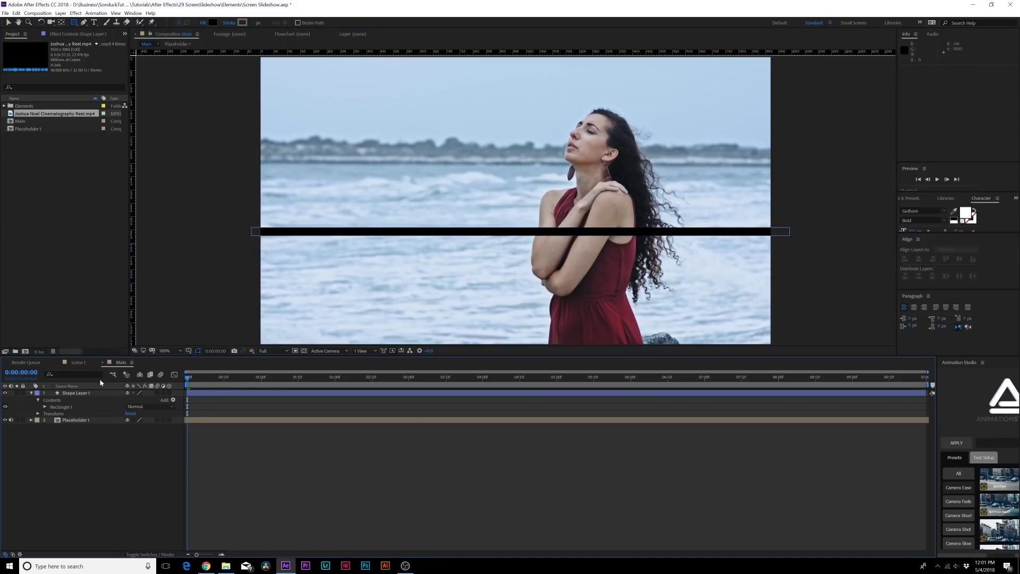
pyautogui.click(85, 393)
pyautogui.click(61, 407)
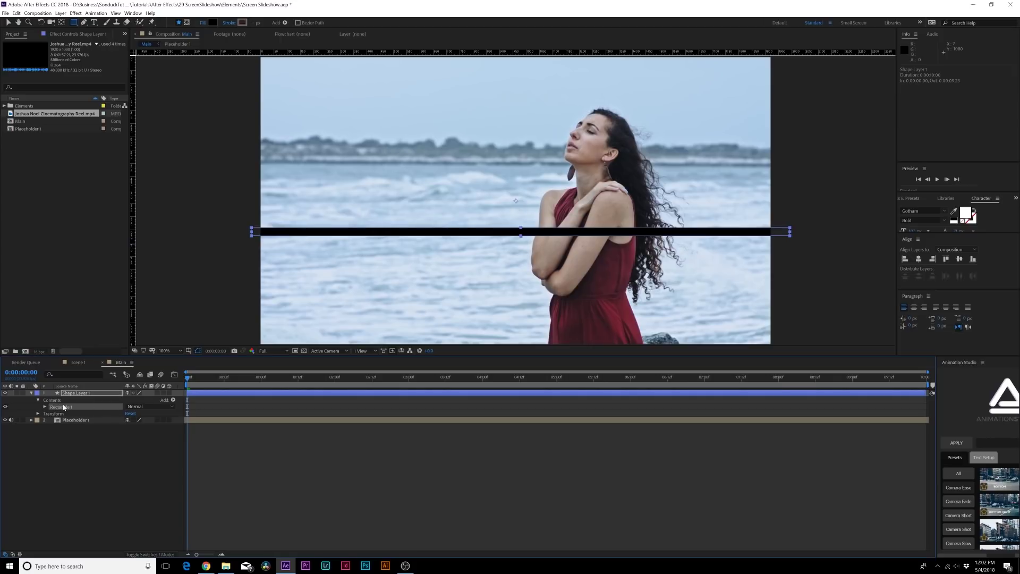
# Step: Duplicate the rectangle and set the copy's rotation to 90° to make a vertical bar
pyautogui.click(16, 13)
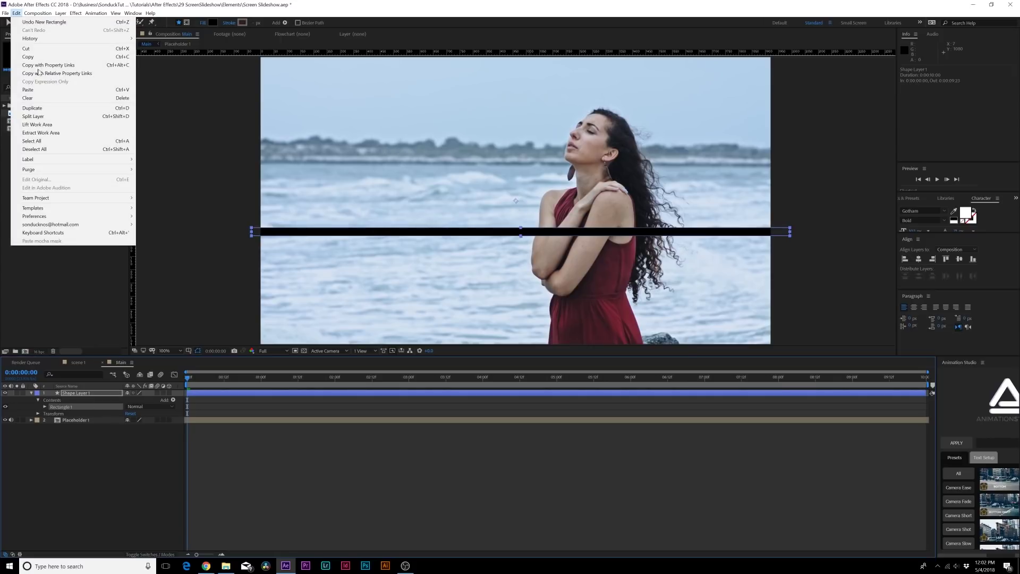
pyautogui.click(32, 108)
pyautogui.click(45, 407)
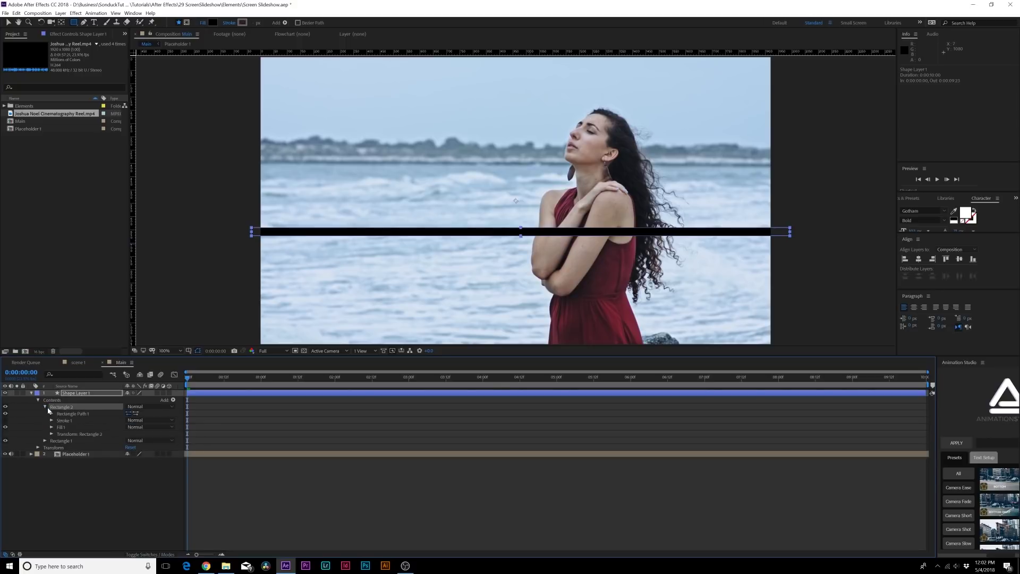
pyautogui.press('v')
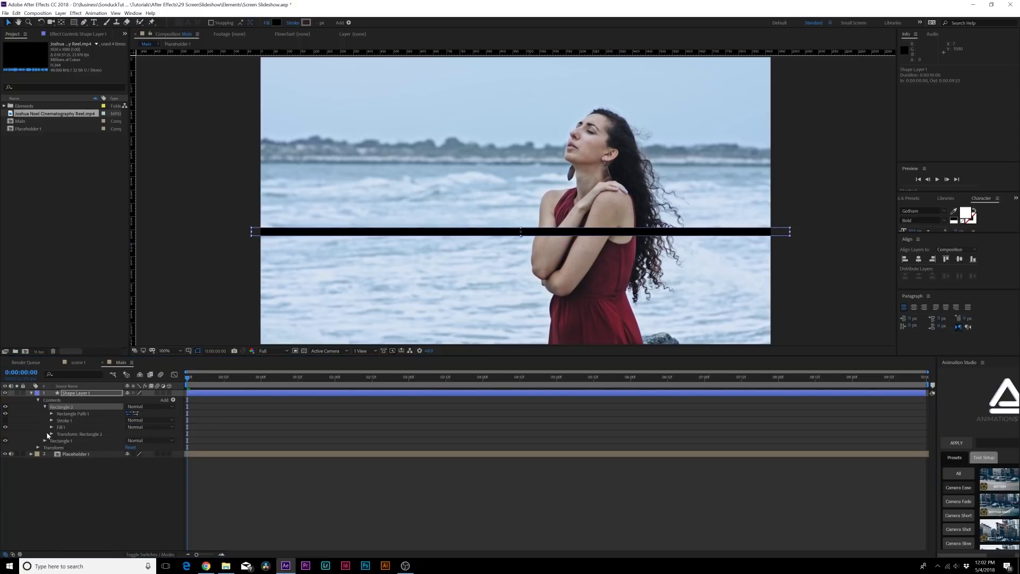
pyautogui.click(52, 434)
pyautogui.click(134, 474)
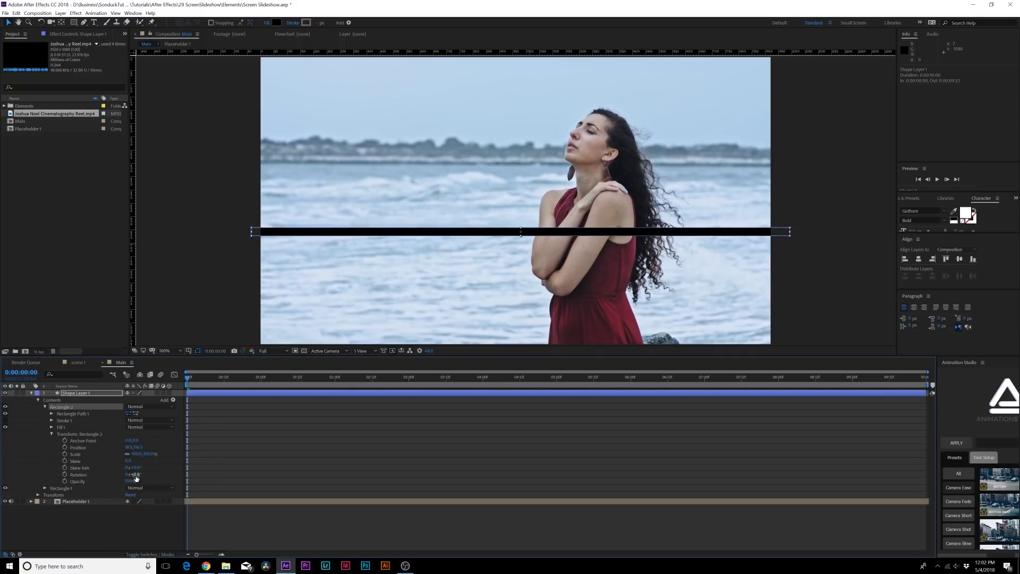
pyautogui.write('90')
pyautogui.press('Return')
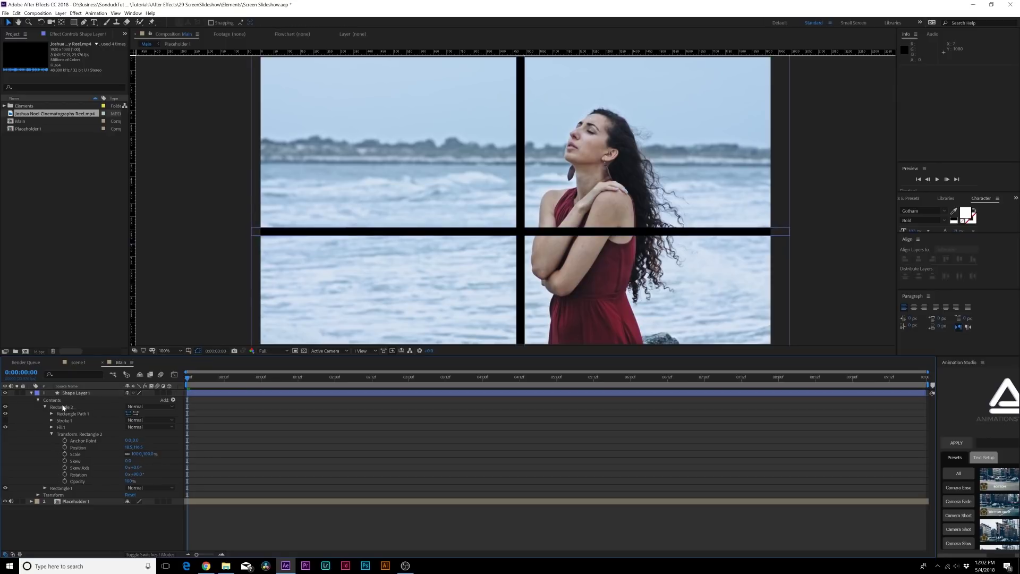
# Step: Shift the vertical bar right of centre so the bars split the frame into four panels
pyautogui.hotkey('shift', 'Right')
pyautogui.hotkey('shift', 'Right')
pyautogui.hotkey('shift', 'Right')
pyautogui.hotkey('shift', 'Right')
pyautogui.hotkey('shift', 'Right')
pyautogui.hotkey('shift', 'Right')
pyautogui.hotkey('shift', 'Right')
pyautogui.hotkey('shift', 'Right')
pyautogui.hotkey('shift', 'Right')
pyautogui.hotkey('shift', 'Right')
pyautogui.hotkey('shift', 'Right')
pyautogui.hotkey('shift', 'Right')
pyautogui.hotkey('shift', 'Right')
pyautogui.hotkey('shift', 'Right')
pyautogui.hotkey('shift', 'Right')
pyautogui.hotkey('shift', 'Right')
pyautogui.hotkey('shift', 'Right')
pyautogui.hotkey('shift', 'Right')
pyautogui.hotkey('shift', 'Right')
pyautogui.hotkey('shift', 'Right')
pyautogui.hotkey('shift', 'Right')
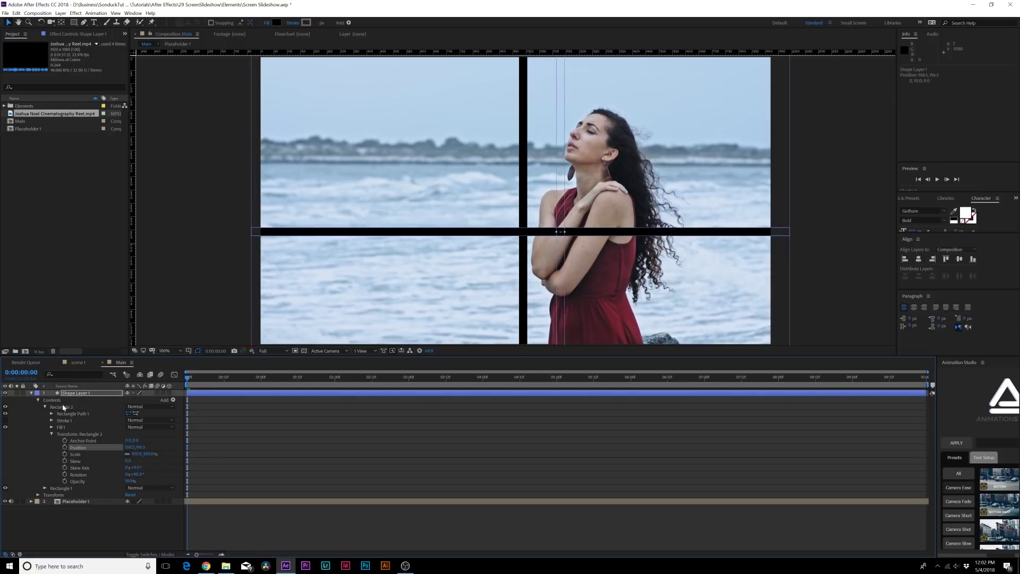
pyautogui.hotkey('shift', 'Right')
pyautogui.hotkey('shift', 'Right')
pyautogui.hotkey('shift', 'Right')
pyautogui.hotkey('shift', 'Right')
pyautogui.hotkey('shift', 'Right')
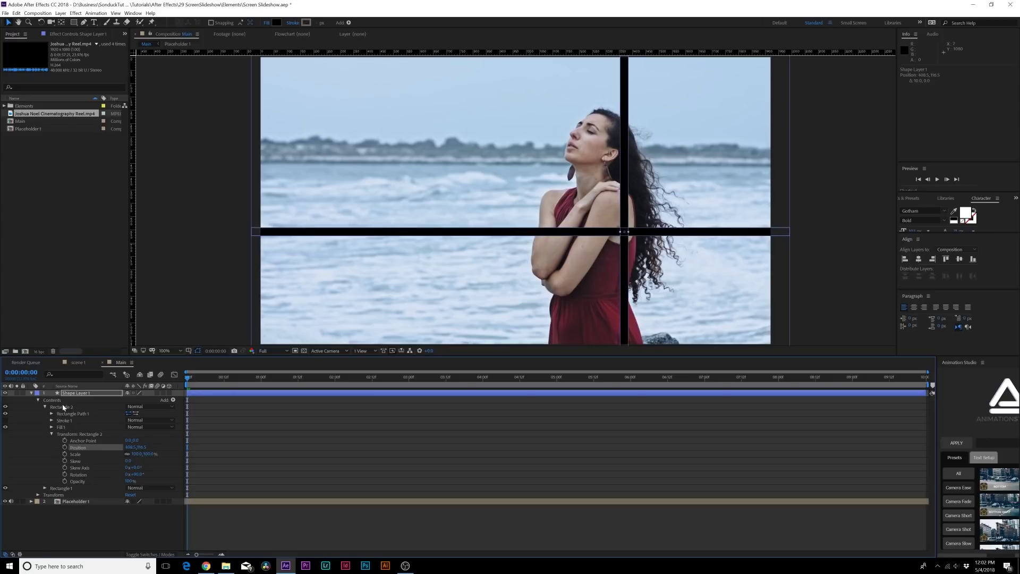
pyautogui.click(94, 505)
pyautogui.press(',')
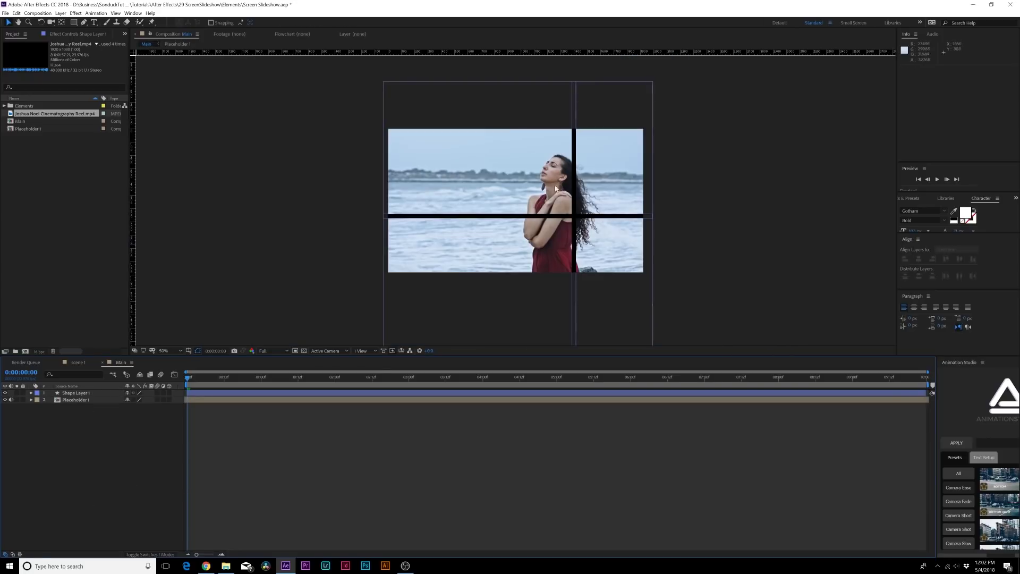
pyautogui.press('.')
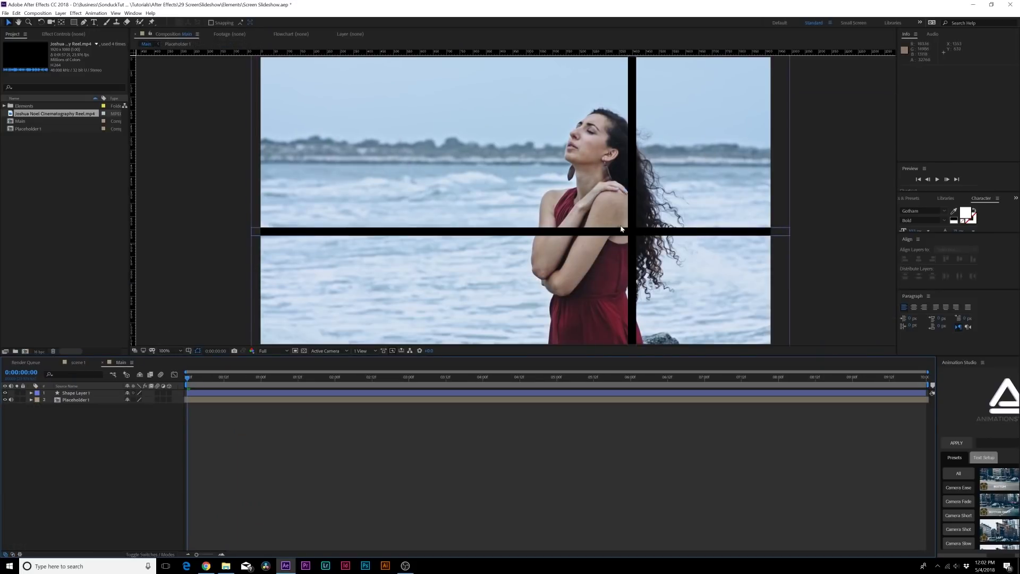
pyautogui.click(641, 226)
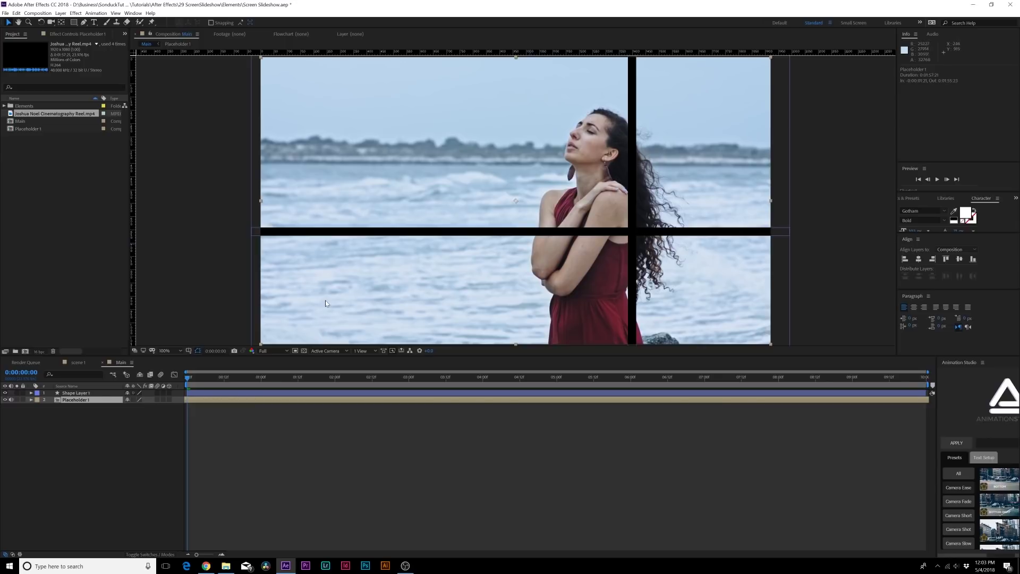
# Step: Add an adjustment layer just above Placeholder 1 and apply a Tint effect to it
pyautogui.click(119, 447)
pyautogui.click(61, 13)
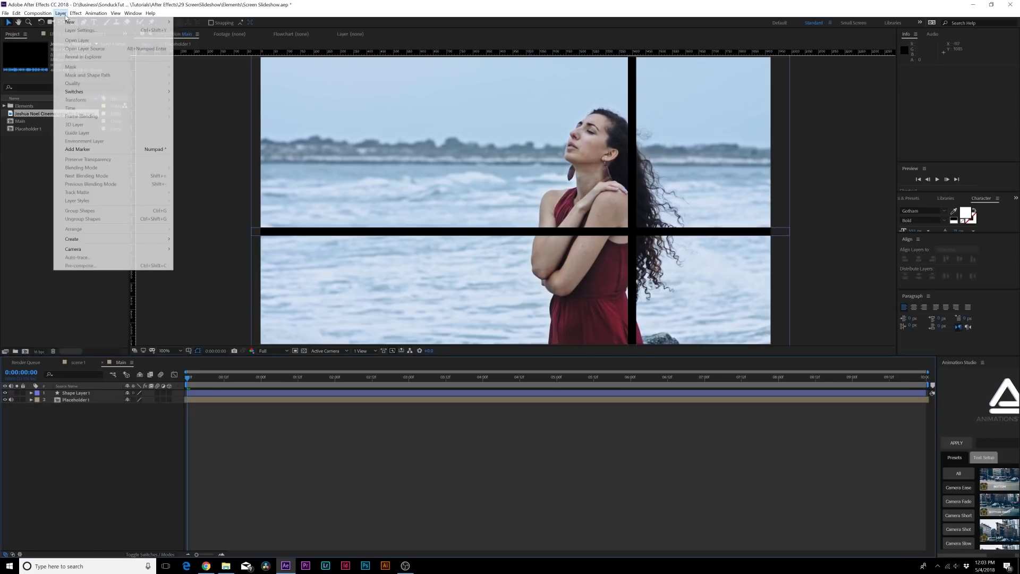
pyautogui.moveTo(107, 22)
pyautogui.click(233, 71)
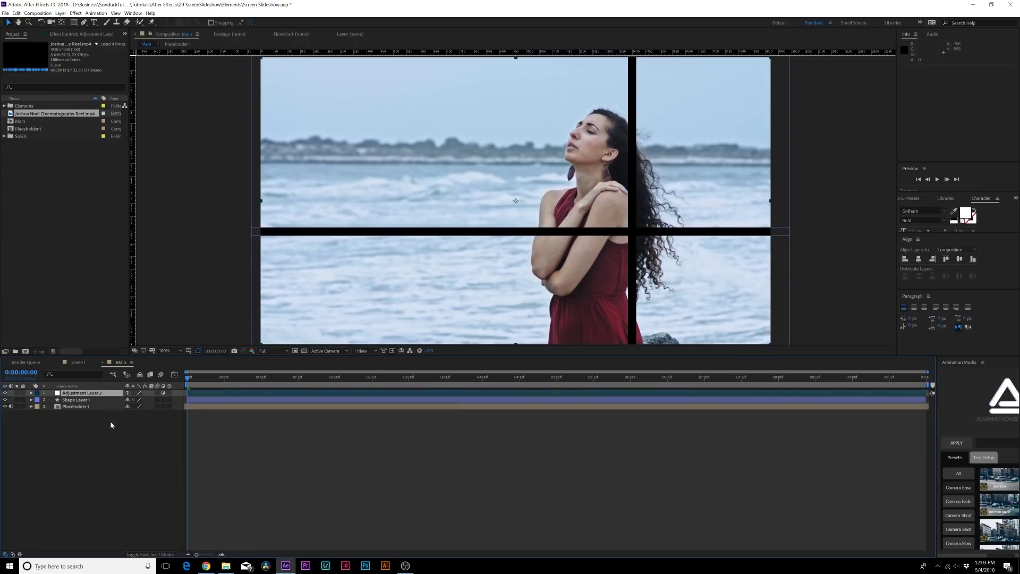
pyautogui.moveTo(77, 394); pyautogui.dragTo(91, 410)
pyautogui.click(75, 13)
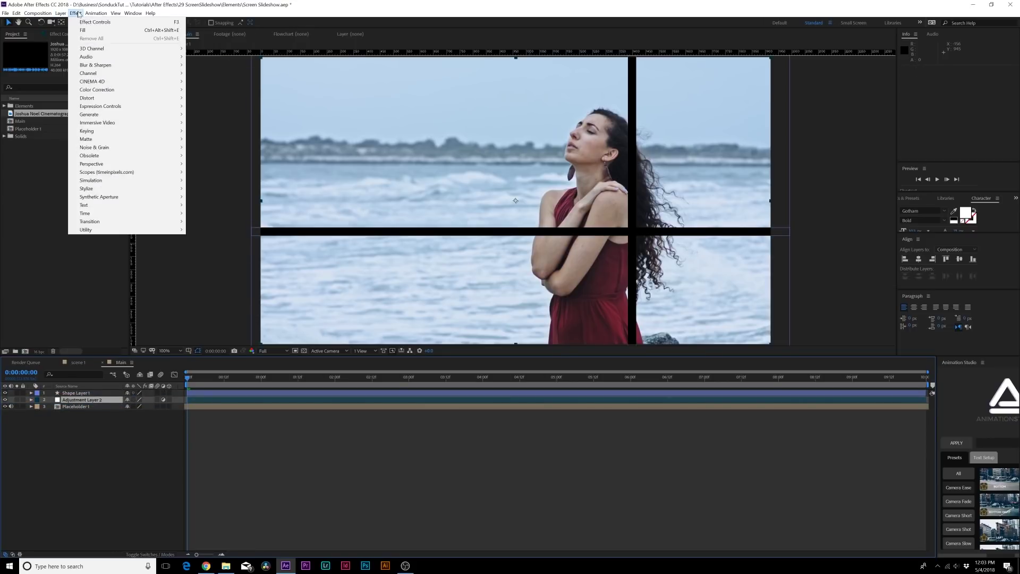
pyautogui.moveTo(96, 94)
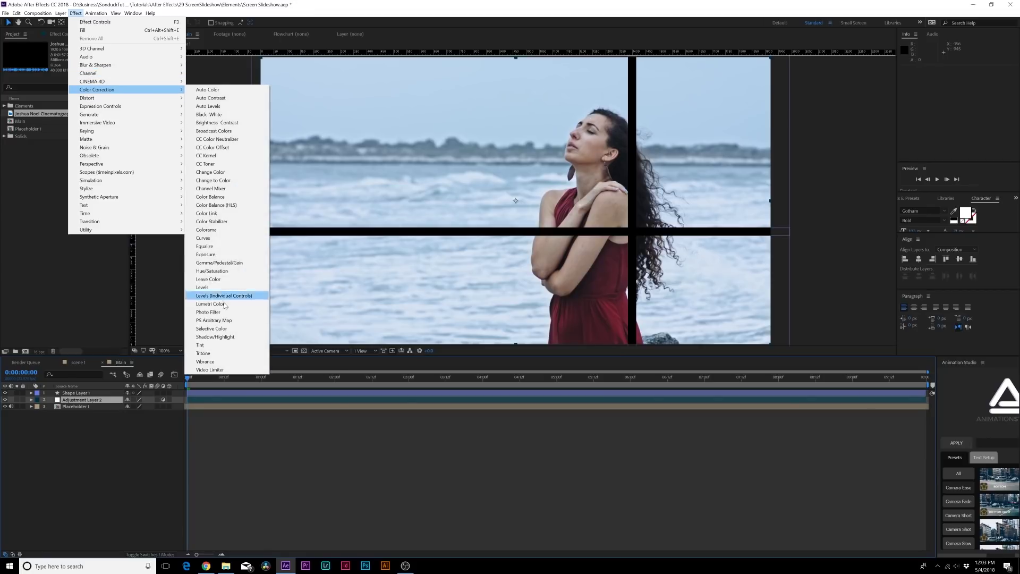
pyautogui.click(208, 346)
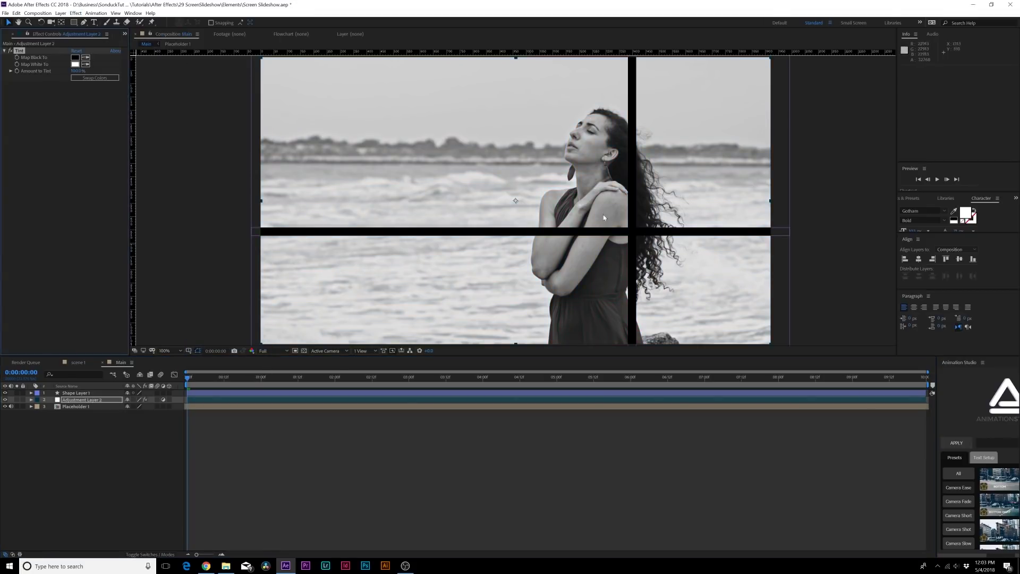
# Step: Draw a rectangular mask over the lower half so only that area turns grey
pyautogui.click(75, 23)
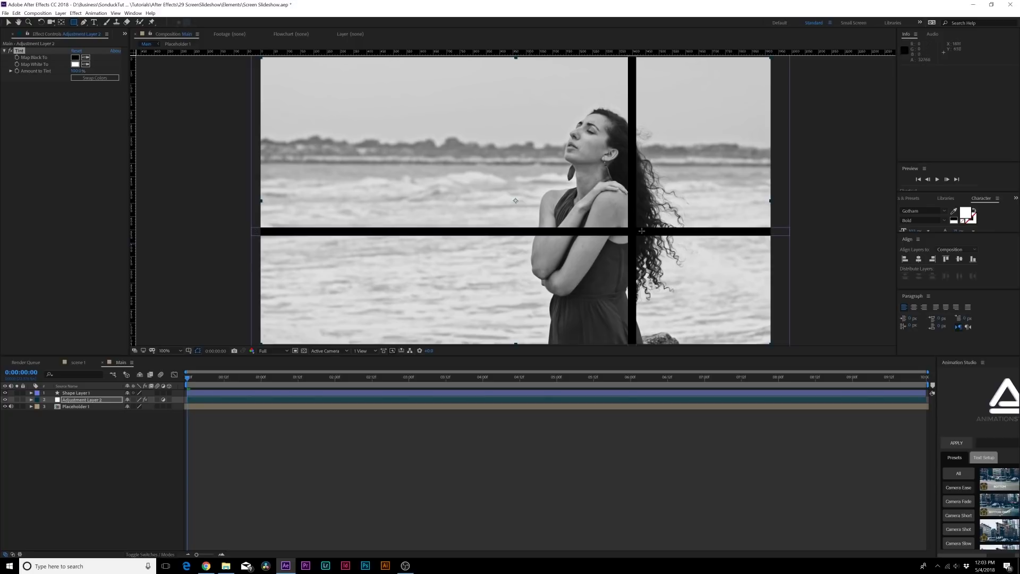
pyautogui.moveTo(248, 232); pyautogui.dragTo(787, 347)
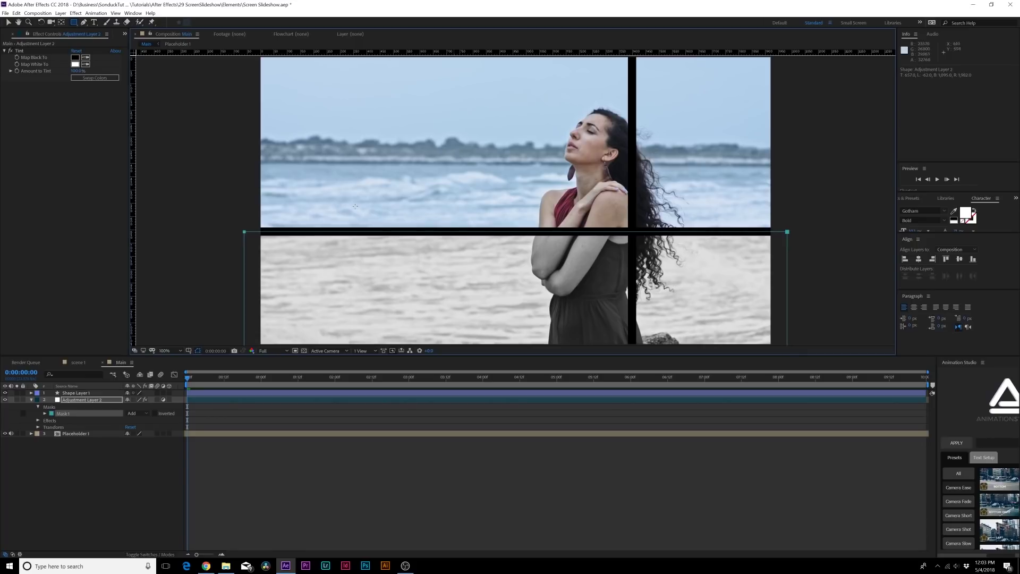
pyautogui.press(',')
pyautogui.press('.')
pyautogui.click(9, 23)
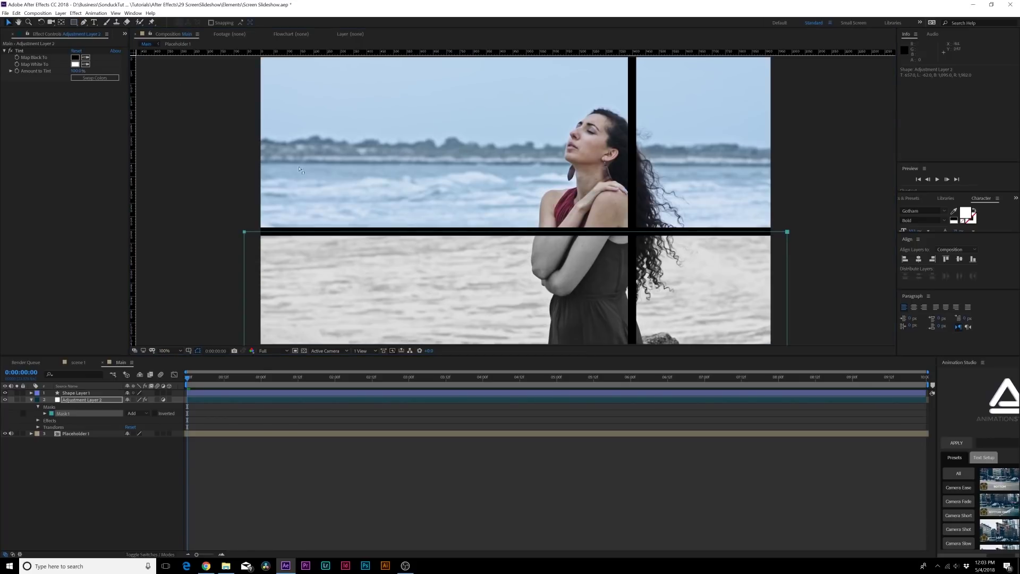
pyautogui.click(72, 399)
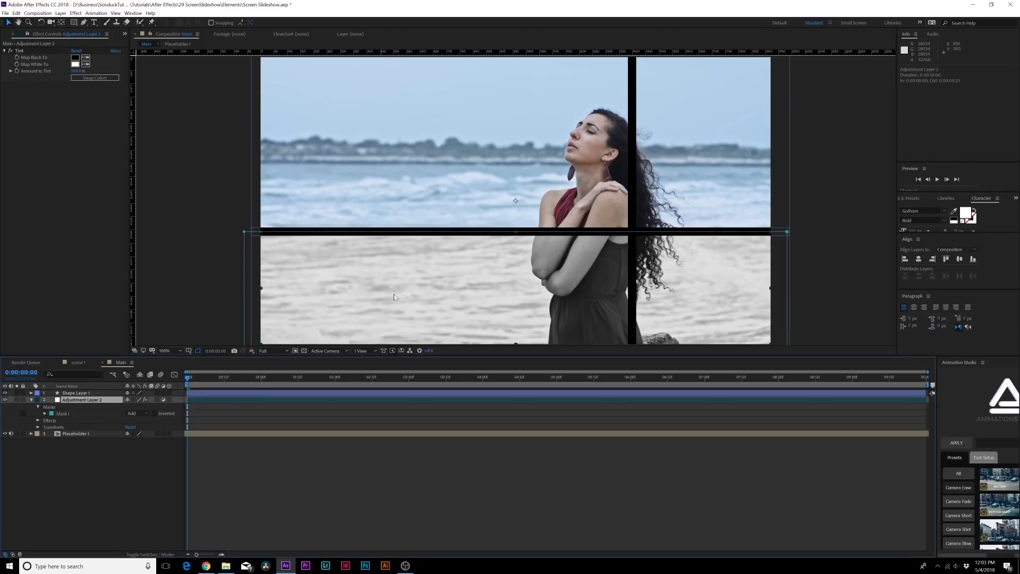
# Step: Add a Noise effect to the adjustment layer and raise its amount for grain
pyautogui.click(76, 13)
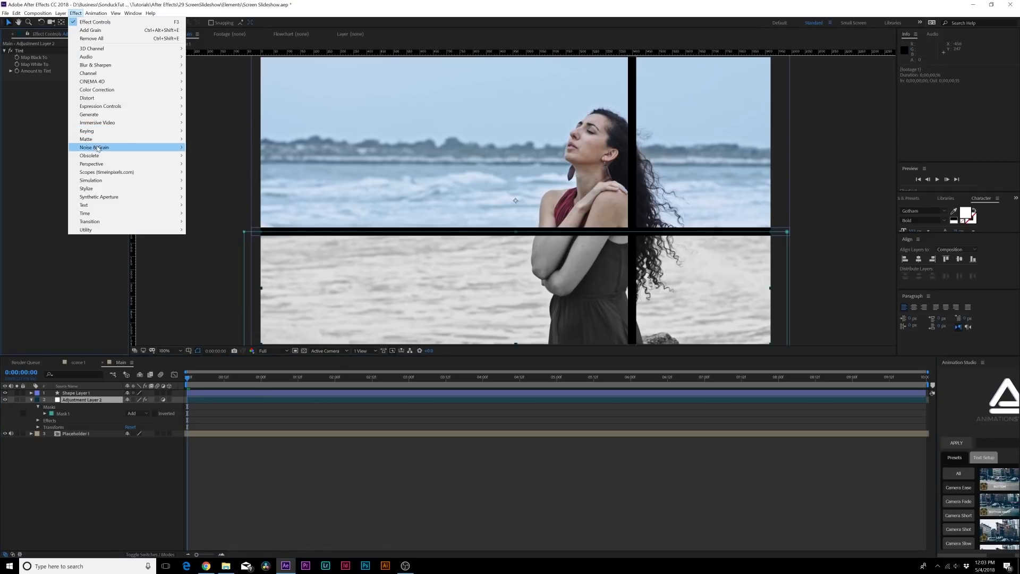
pyautogui.moveTo(97, 148)
pyautogui.click(210, 188)
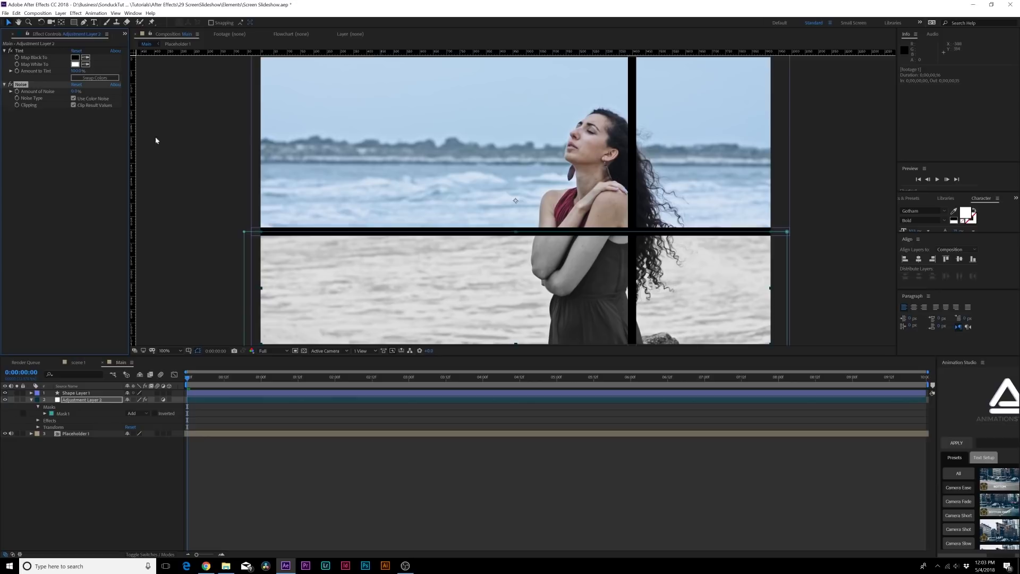
pyautogui.moveTo(76, 91); pyautogui.dragTo(97, 99)
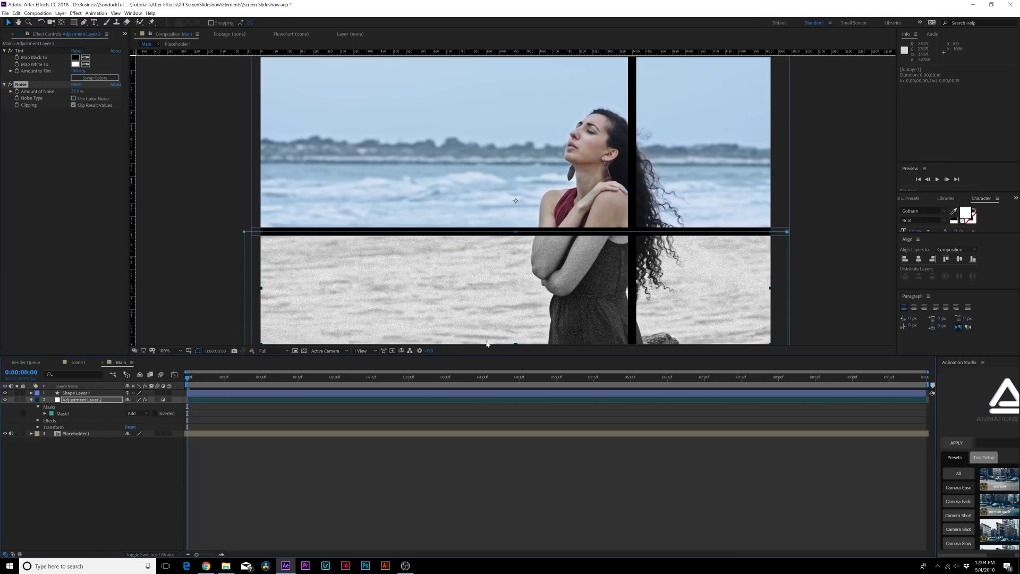
# Step: Add Venetian Blinds with about 12% completion, 90° direction and thin stripes around width 21
pyautogui.click(77, 13)
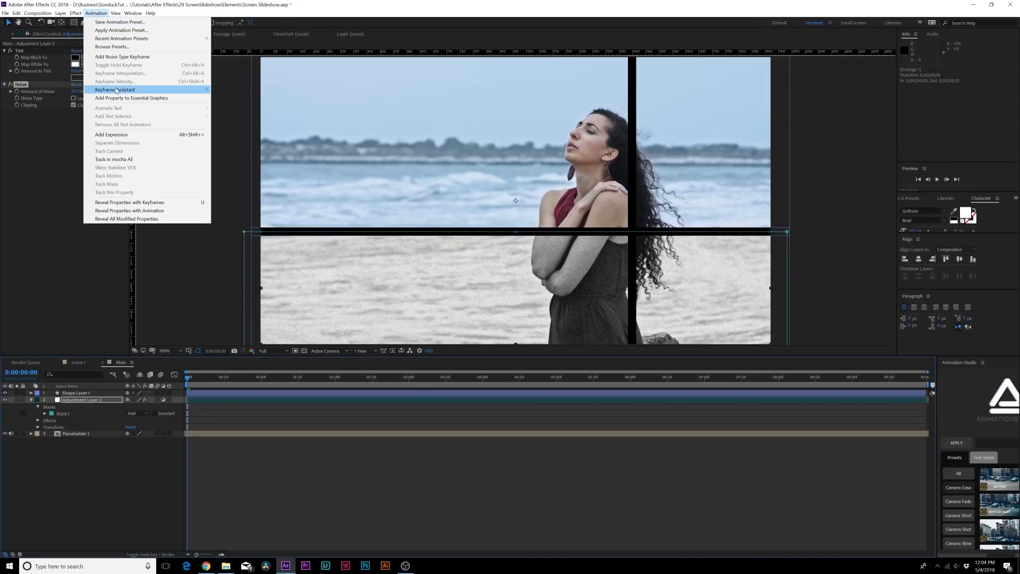
pyautogui.moveTo(99, 221)
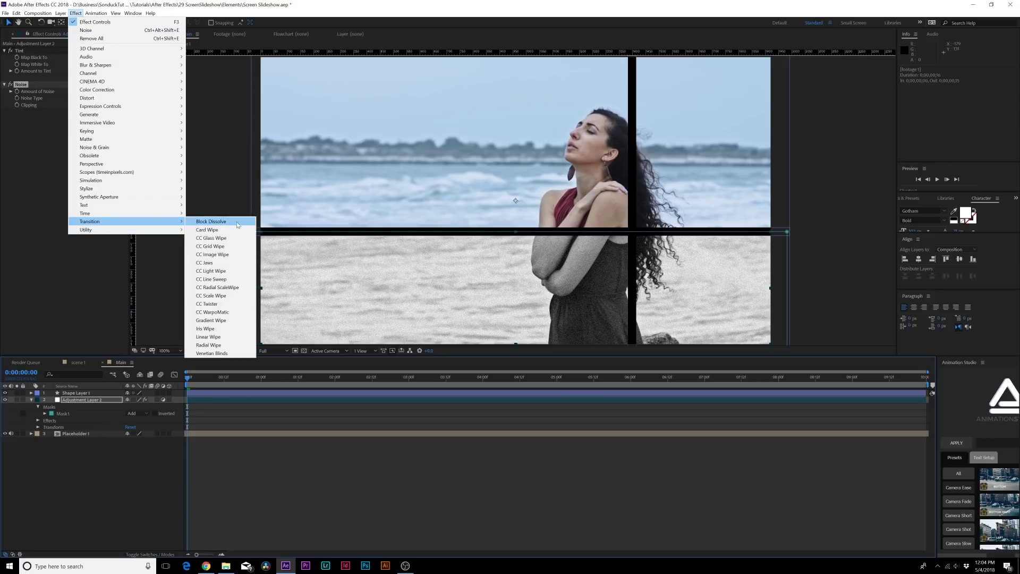
pyautogui.click(217, 353)
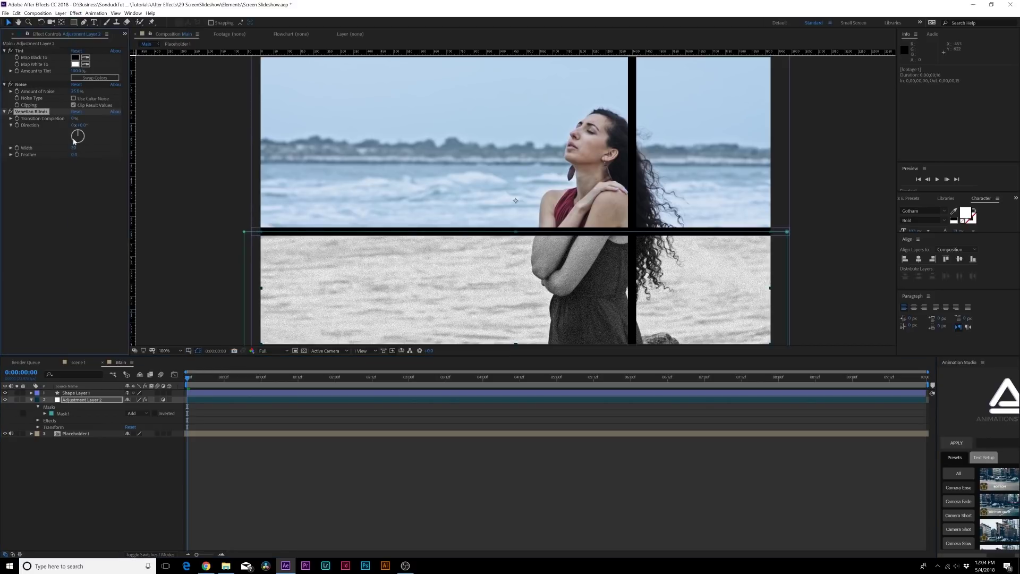
pyautogui.moveTo(75, 119); pyautogui.dragTo(81, 118)
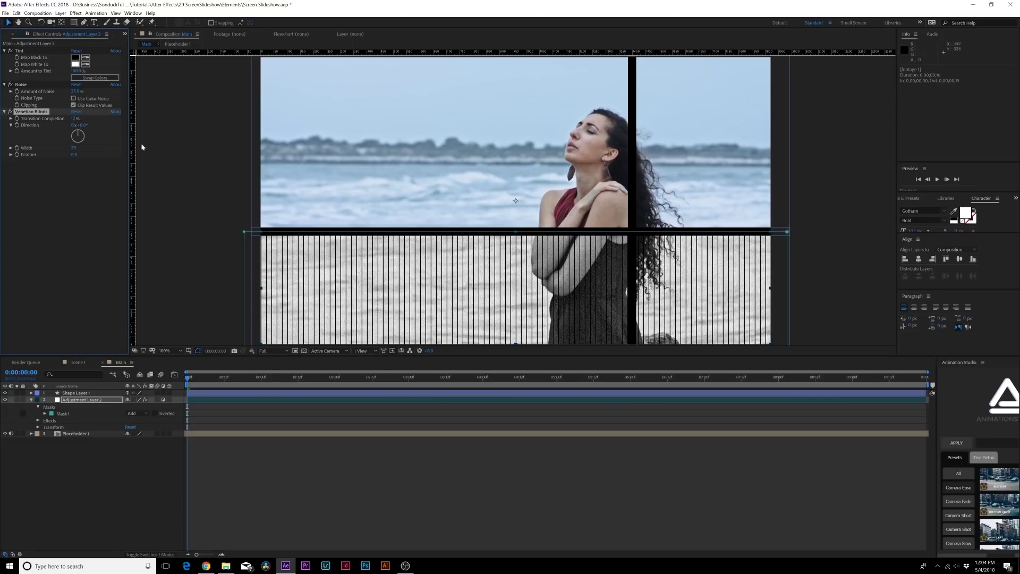
pyautogui.moveTo(83, 125); pyautogui.dragTo(113, 129)
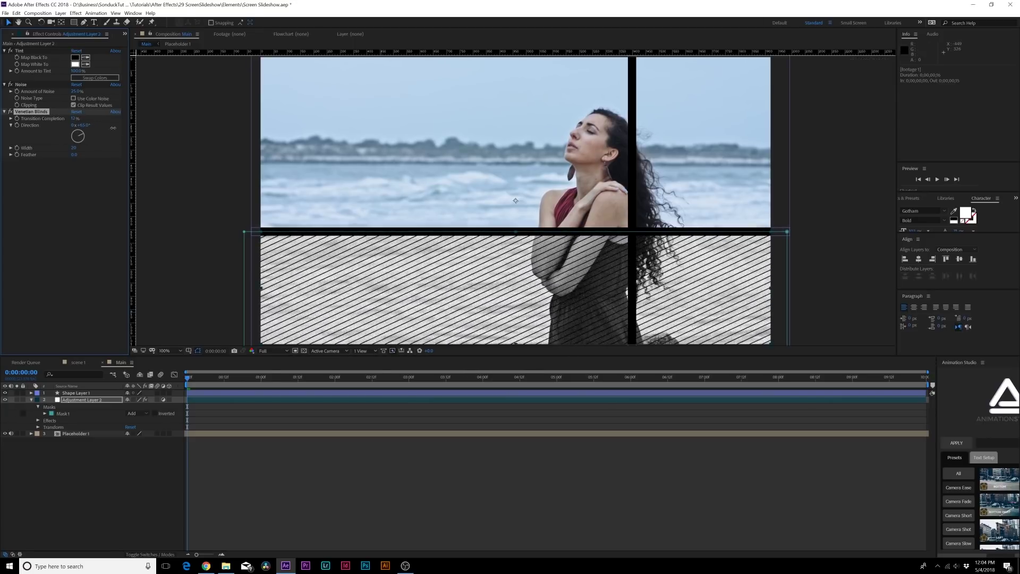
pyautogui.click(85, 125)
pyautogui.press('Return')
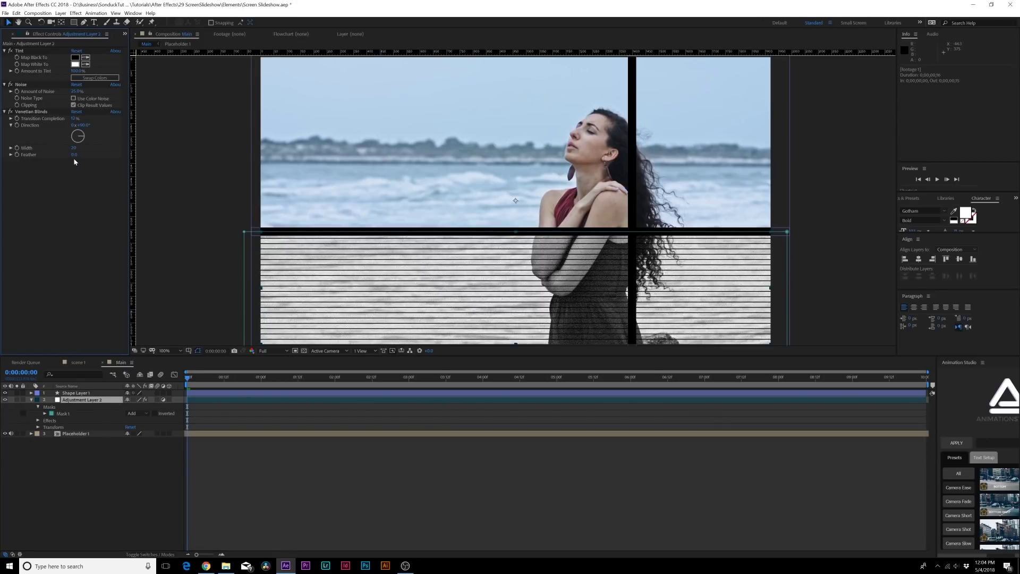
pyautogui.moveTo(74, 147); pyautogui.dragTo(96, 152)
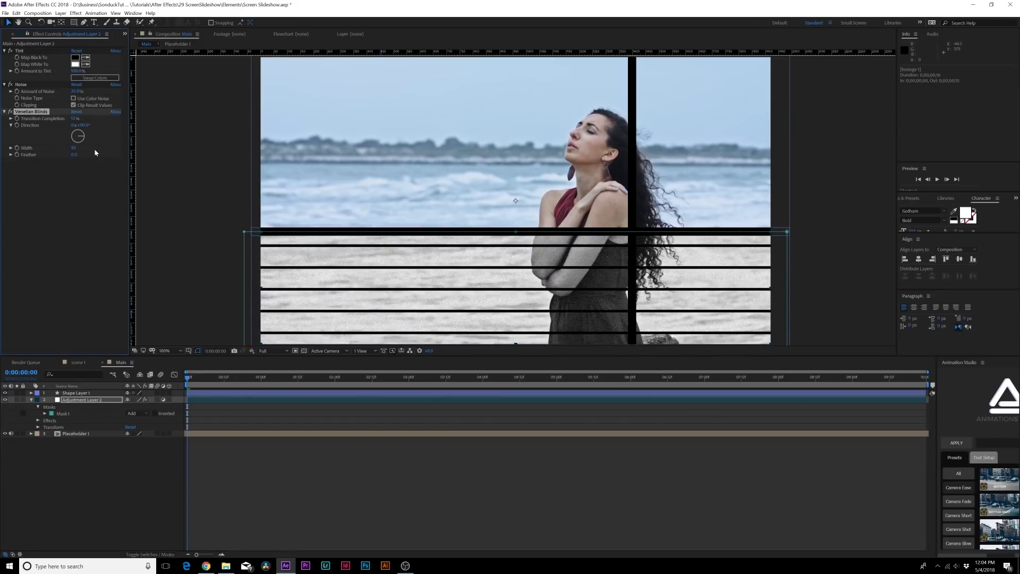
pyautogui.hotkey('ctrl', 'z')
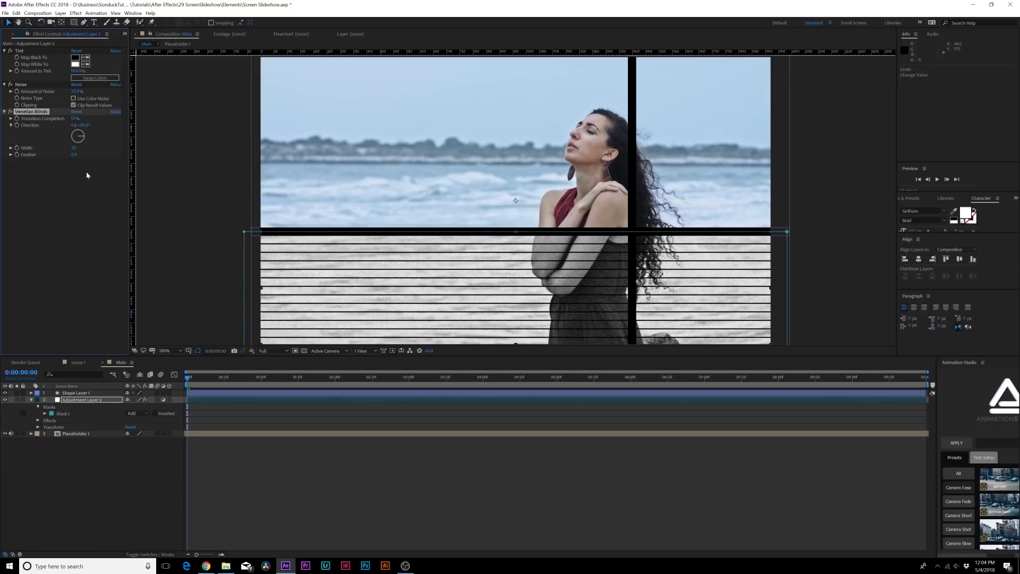
pyautogui.hotkey('ctrl', 'z')
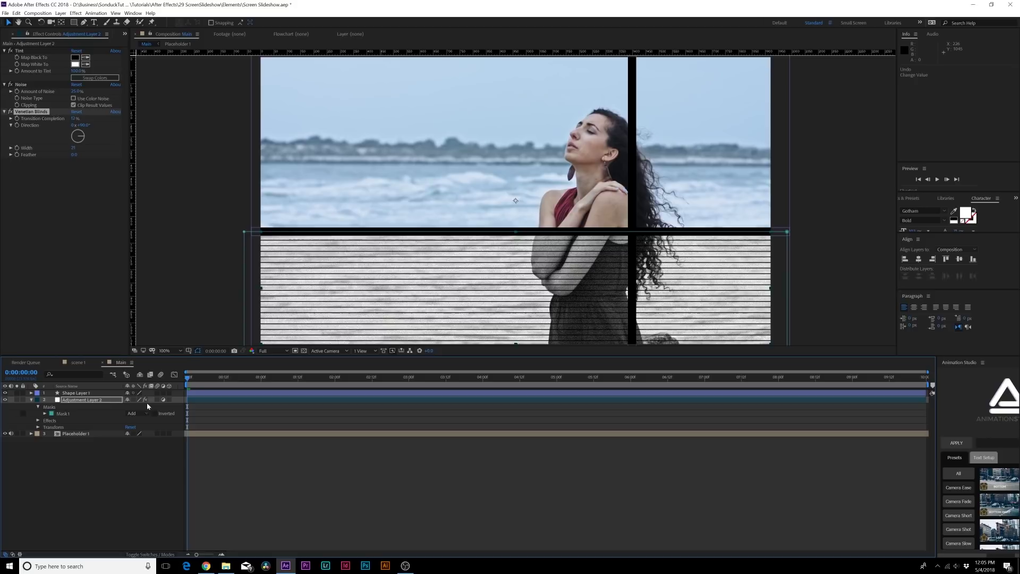
# Step: Mask Placeholder 1 with a rectangle so it shows only the left part of the frame
pyautogui.click(31, 399)
pyautogui.click(75, 407)
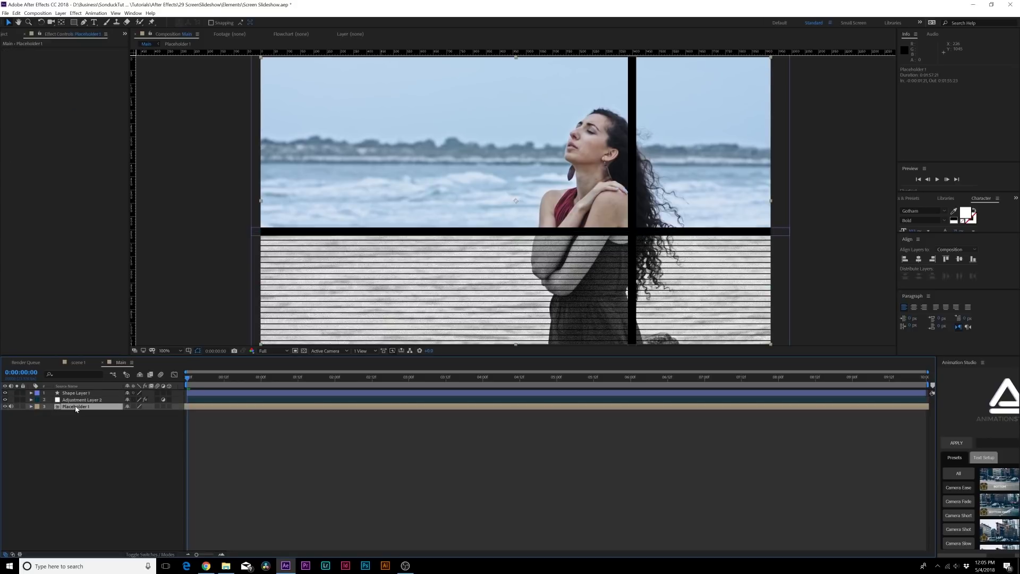
pyautogui.press('q')
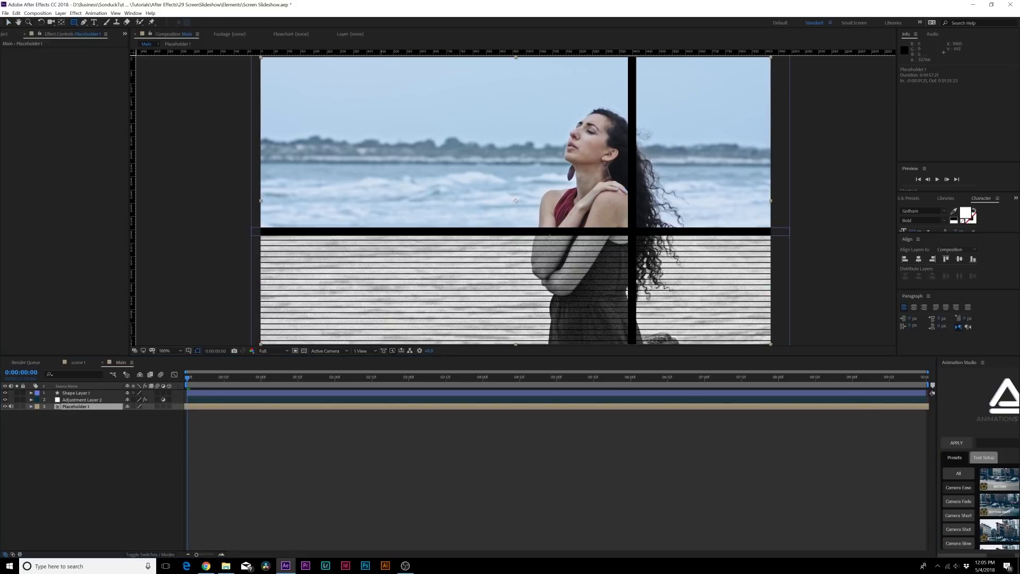
pyautogui.press(',')
pyautogui.press(',')
pyautogui.moveTo(574, 110); pyautogui.dragTo(380, 278)
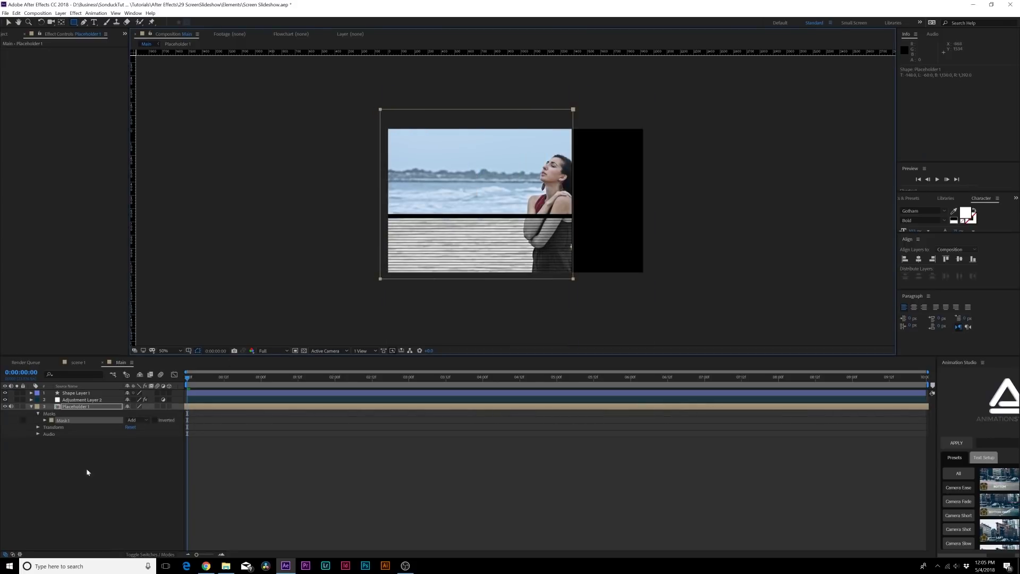
pyautogui.click(95, 464)
# Step: Create a composition named Placeholder 2 and put the cinematography reel footage in it
pyautogui.click(5, 35)
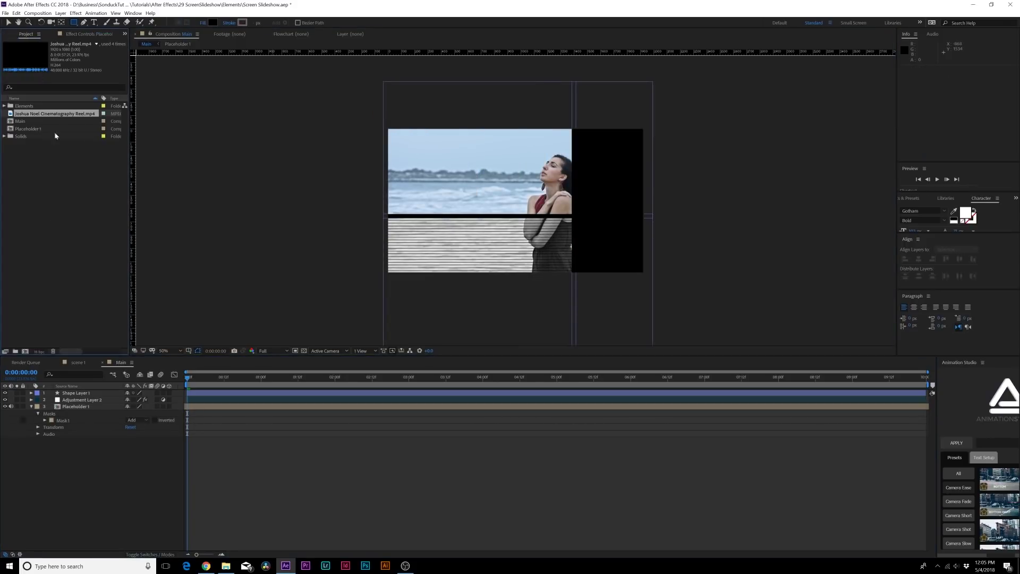
pyautogui.hotkey('ctrl', 'k')
pyautogui.write('Place')
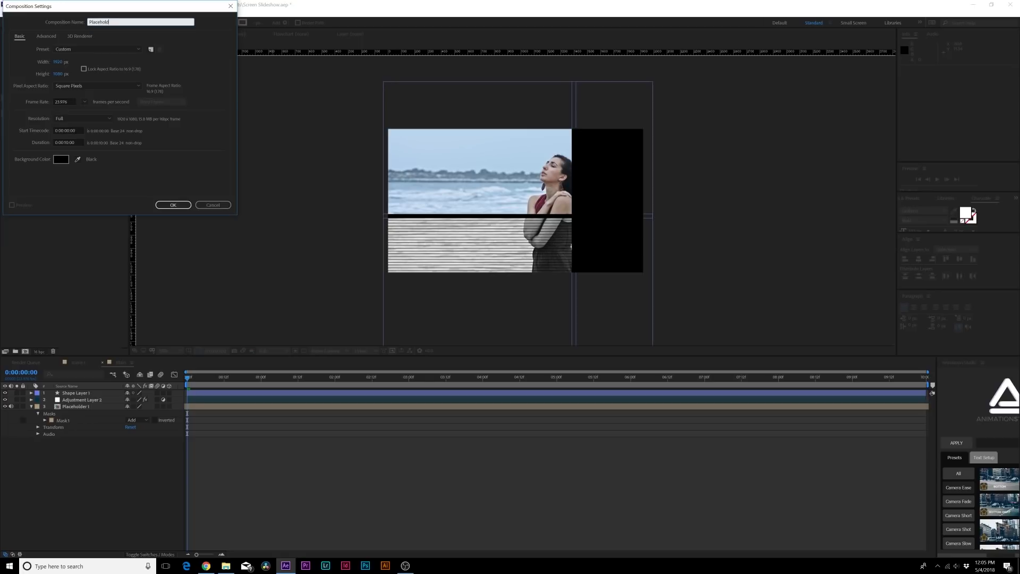
pyautogui.write('holder 2')
pyautogui.press('Return')
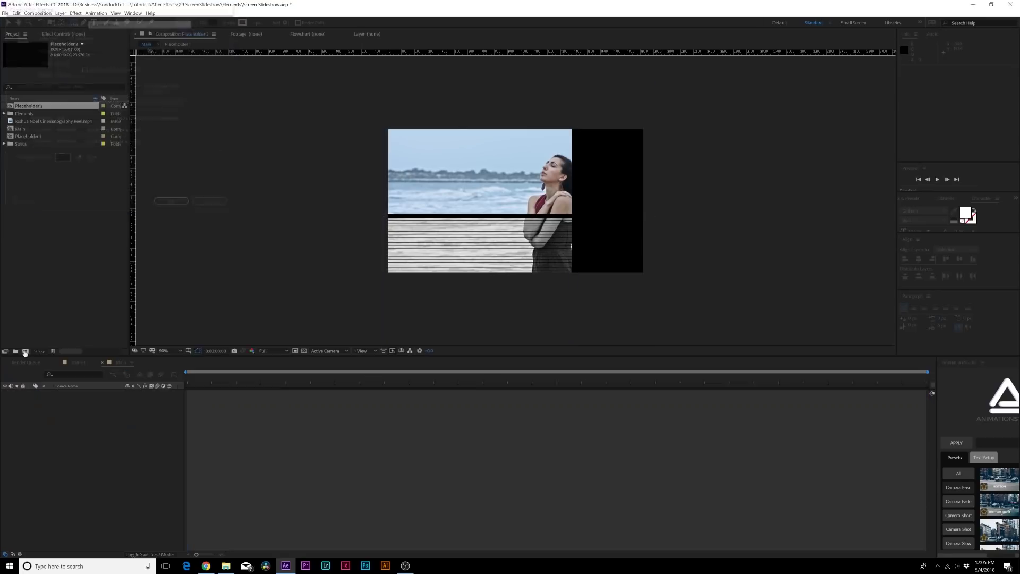
pyautogui.moveTo(46, 114); pyautogui.dragTo(125, 458)
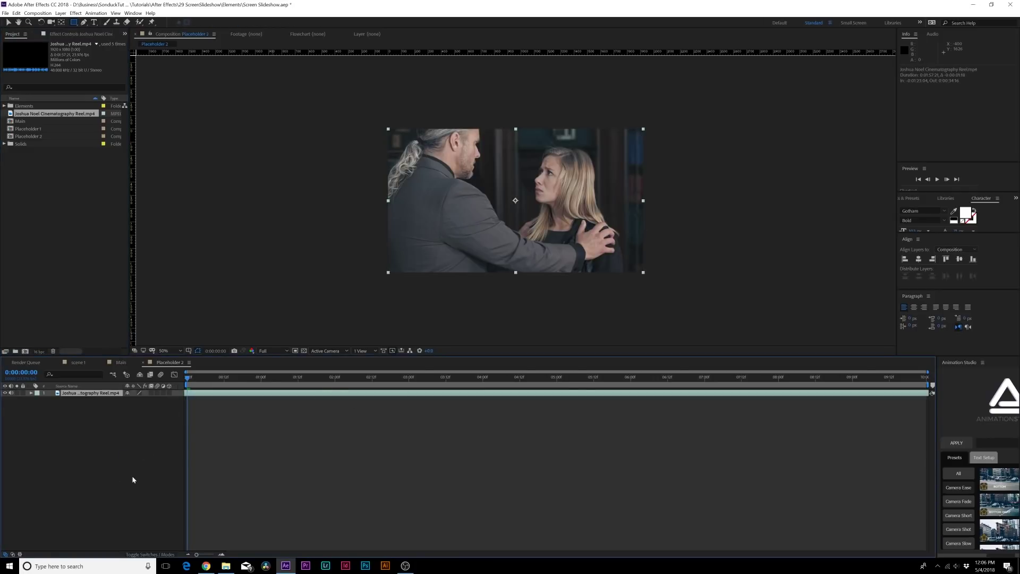
# Step: Add Placeholder 2 into the Main composition and nudge it to the right
pyautogui.click(121, 361)
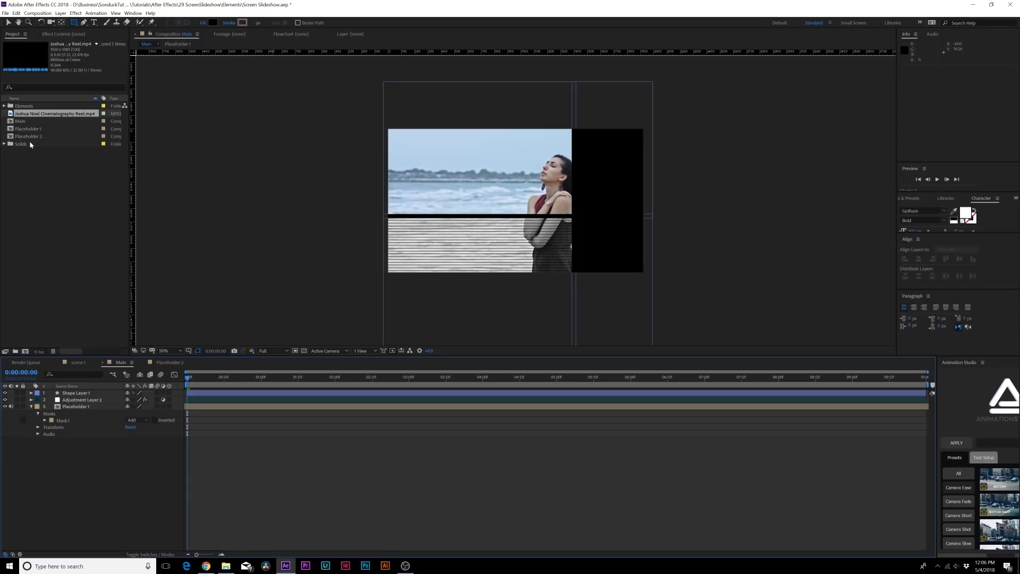
pyautogui.moveTo(29, 136); pyautogui.dragTo(133, 462)
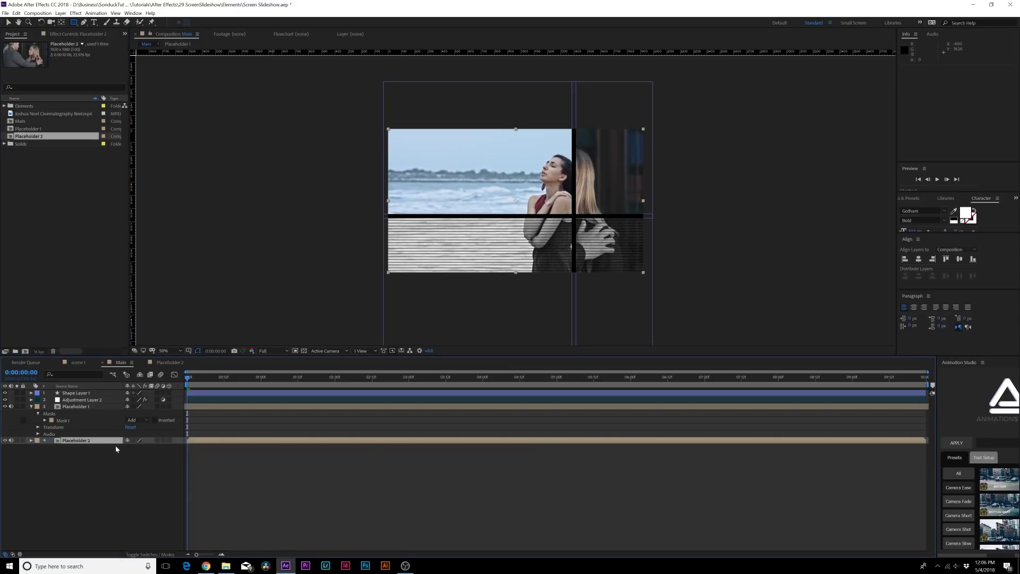
pyautogui.hotkey('shift', 'Right')
pyautogui.hotkey('shift', 'Right')
pyautogui.hotkey('shift', 'Right')
pyautogui.hotkey('shift', 'Right')
pyautogui.hotkey('shift', 'Right')
pyautogui.hotkey('shift', 'Right')
pyautogui.hotkey('shift', 'Right')
pyautogui.hotkey('shift', 'Right')
pyautogui.hotkey('shift', 'Right')
pyautogui.hotkey('shift', 'Right')
pyautogui.hotkey('shift', 'Right')
pyautogui.hotkey('shift', 'Right')
pyautogui.hotkey('shift', 'Right')
pyautogui.hotkey('shift', 'Right')
pyautogui.hotkey('shift', 'Right')
pyautogui.hotkey('shift', 'Right')
pyautogui.hotkey('shift', 'Right')
pyautogui.hotkey('shift', 'Right')
pyautogui.hotkey('shift', 'Right')
pyautogui.hotkey('shift', 'Right')
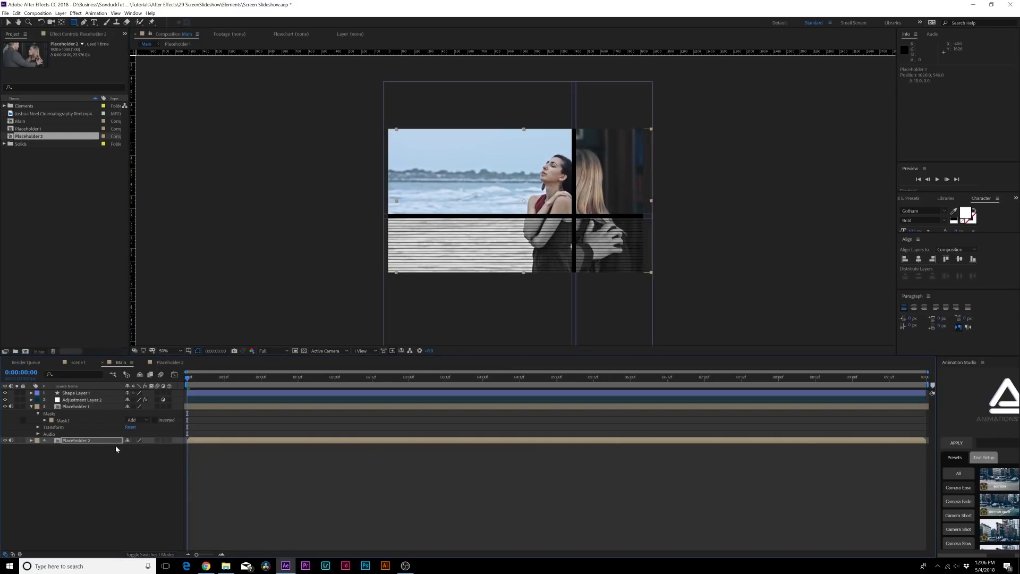
pyautogui.hotkey('shift', 'Right')
pyautogui.hotkey('shift', 'Right')
pyautogui.hotkey('shift', 'Right')
pyautogui.hotkey('shift', 'Right')
pyautogui.hotkey('shift', 'Right')
pyautogui.hotkey('shift', 'Right')
pyautogui.hotkey('shift', 'Right')
pyautogui.hotkey('shift', 'Right')
pyautogui.hotkey('shift', 'Right')
pyautogui.hotkey('shift', 'Right')
pyautogui.hotkey('shift', 'Right')
pyautogui.hotkey('shift', 'Right')
pyautogui.hotkey('shift', 'Right')
pyautogui.hotkey('shift', 'Right')
pyautogui.hotkey('shift', 'Right')
pyautogui.hotkey('shift', 'Right')
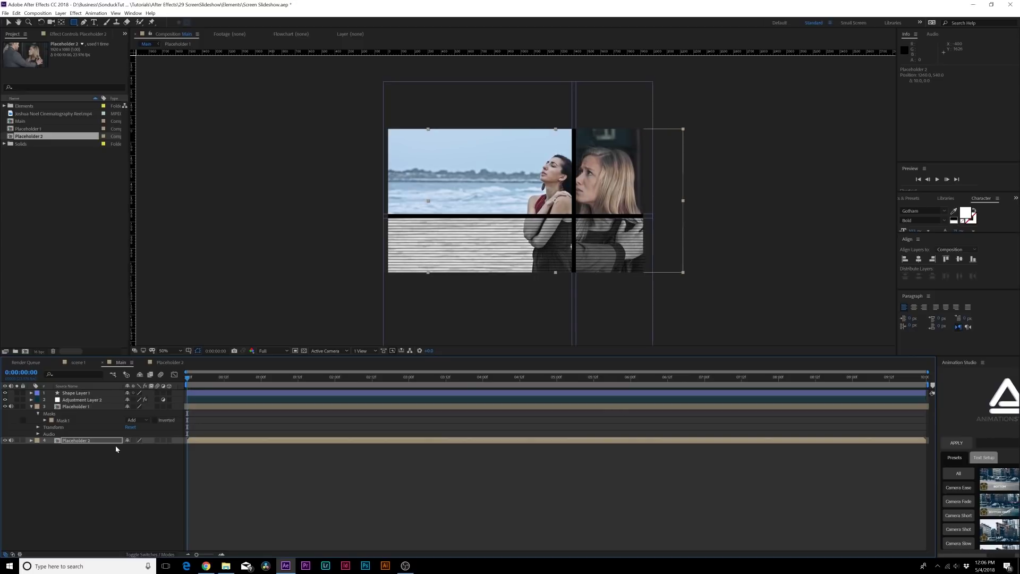
# Step: Nudge Placeholder 1 left and slide its layer bar earlier in the timeline
pyautogui.click(85, 406)
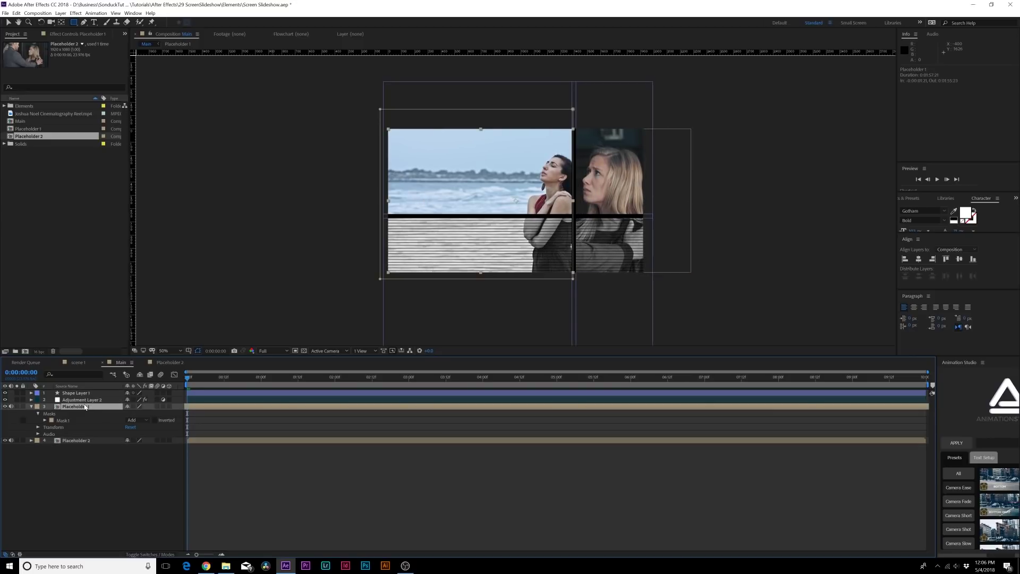
pyautogui.hotkey('shift', 'Left')
pyautogui.hotkey('shift', 'Left')
pyautogui.hotkey('shift', 'Left')
pyautogui.hotkey('shift', 'Left')
pyautogui.hotkey('shift', 'Left')
pyautogui.hotkey('shift', 'Left')
pyautogui.hotkey('shift', 'Left')
pyautogui.hotkey('shift', 'Left')
pyautogui.hotkey('shift', 'Left')
pyautogui.hotkey('shift', 'Left')
pyautogui.hotkey('shift', 'Left')
pyautogui.hotkey('shift', 'Left')
pyautogui.hotkey('shift', 'Left')
pyautogui.hotkey('shift', 'Left')
pyautogui.hotkey('shift', 'Left')
pyautogui.hotkey('shift', 'Left')
pyautogui.hotkey('shift', 'Left')
pyautogui.hotkey('shift', 'Left')
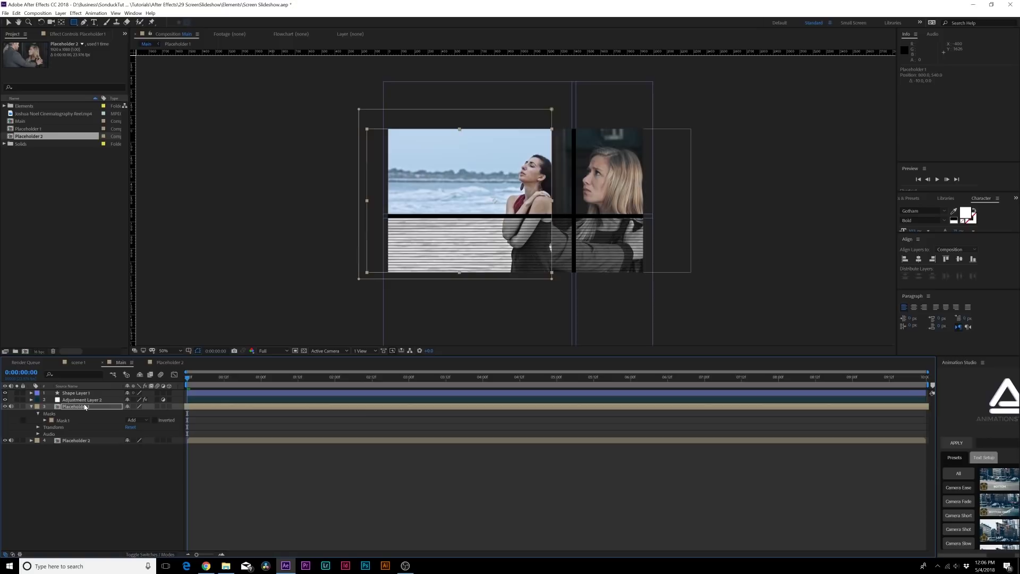
pyautogui.hotkey('shift', 'Left')
pyautogui.hotkey('shift', 'Left')
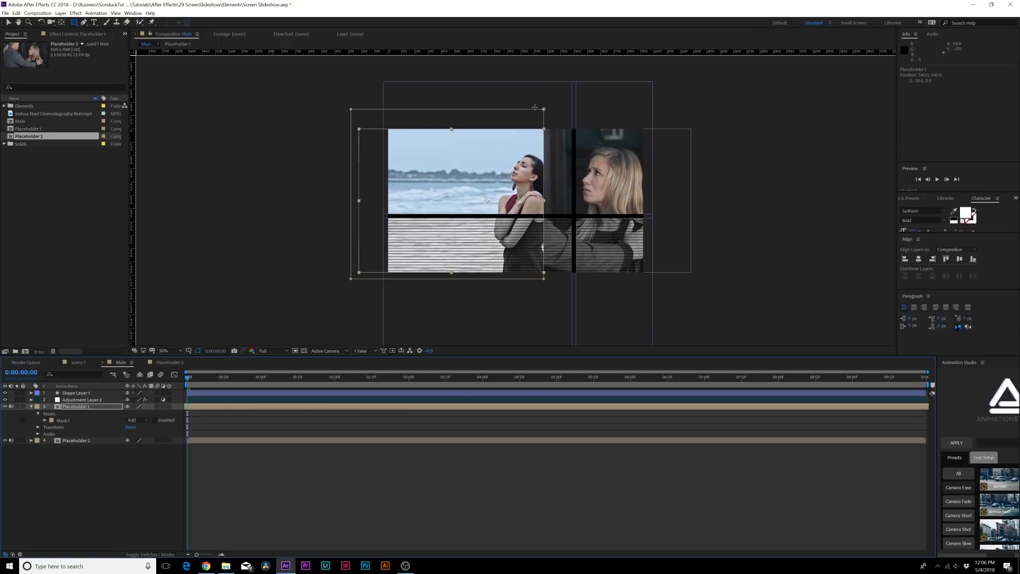
pyautogui.press('v')
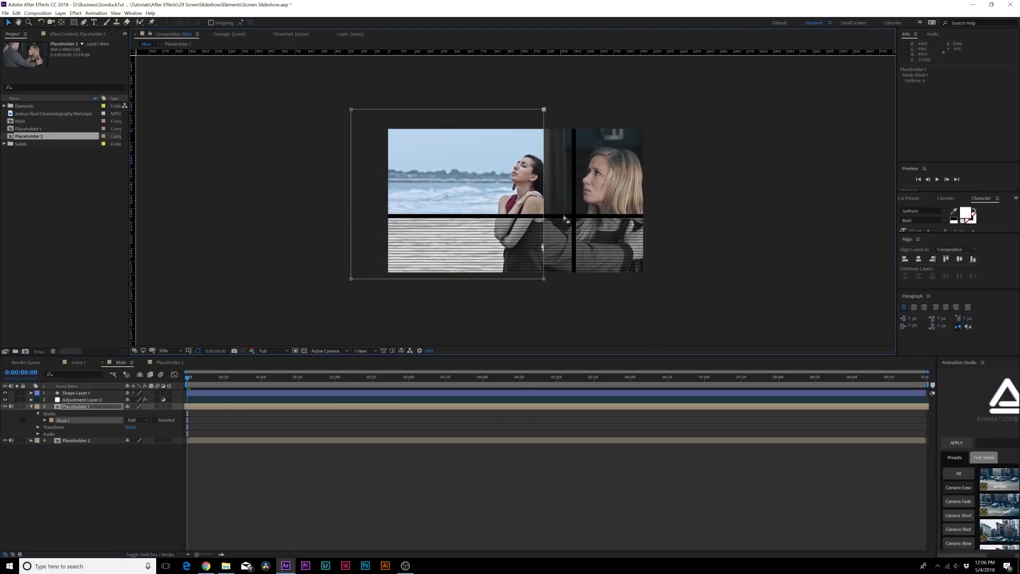
pyautogui.moveTo(371, 407); pyautogui.dragTo(296, 410)
# Step: Preview the first second, return to the start, and add a new adjustment layer on top of Main
pyautogui.moveTo(192, 378)
pyautogui.mouseDown()
pyautogui.moveTo(269, 378)
pyautogui.moveTo(192, 378)
pyautogui.mouseUp()
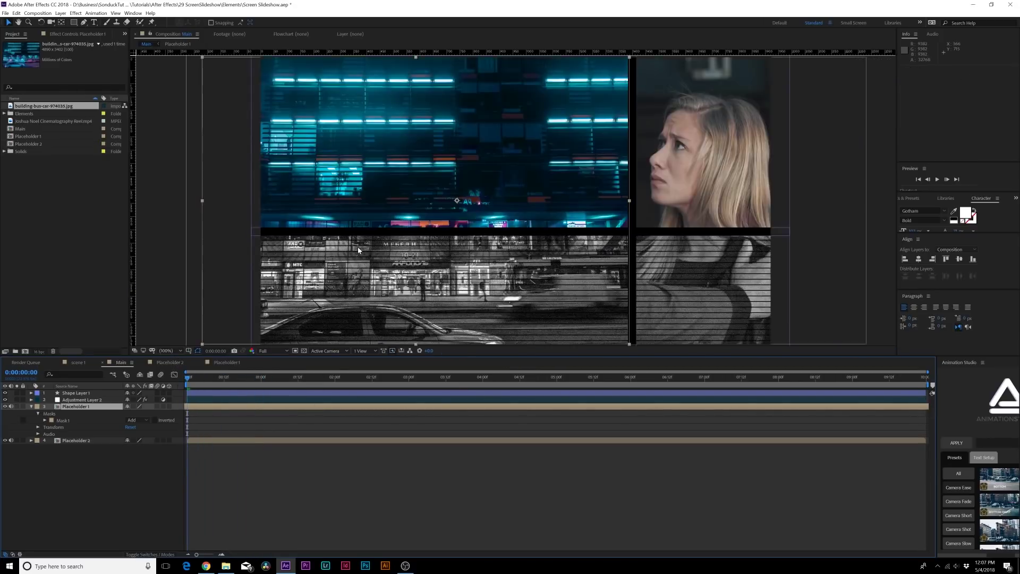
pyautogui.scroll(-2, 358, 246)
pyautogui.scroll(4, 358, 246)
pyautogui.scroll(-1, 482, 284)
pyautogui.click(129, 487)
pyautogui.click(239, 377)
pyautogui.press('Home')
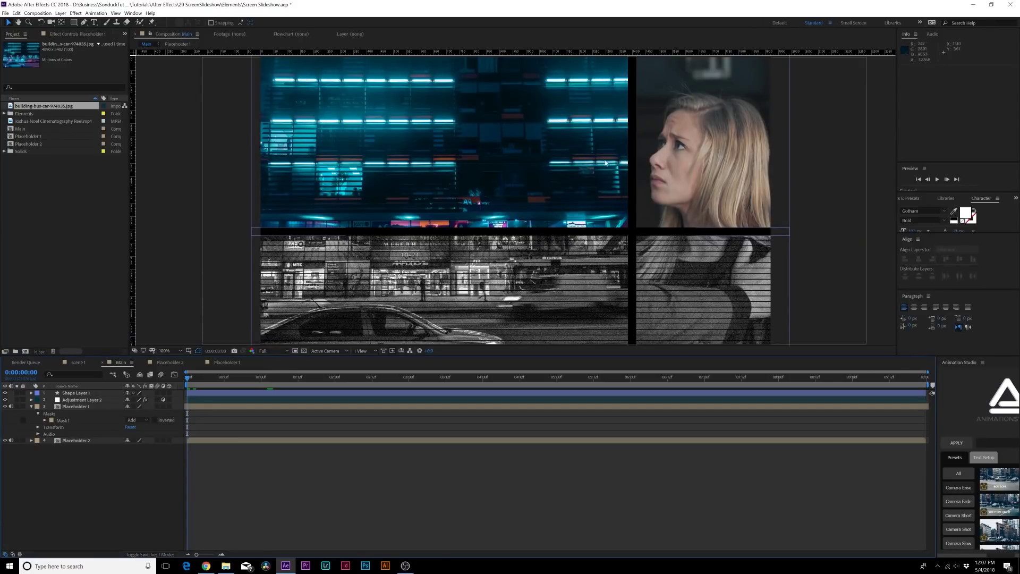
pyautogui.click(78, 363)
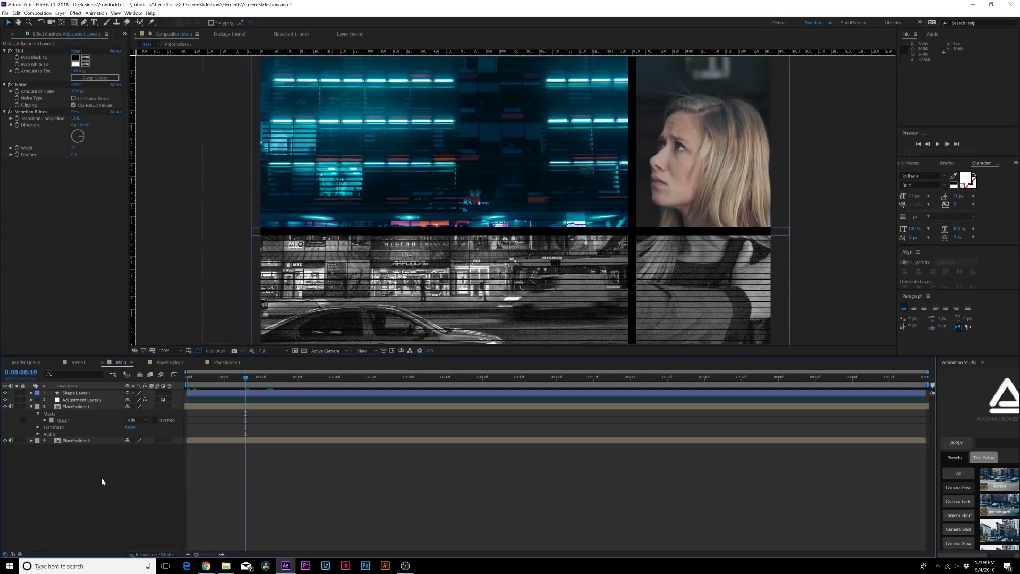
pyautogui.hotkey('ctrl', '`')
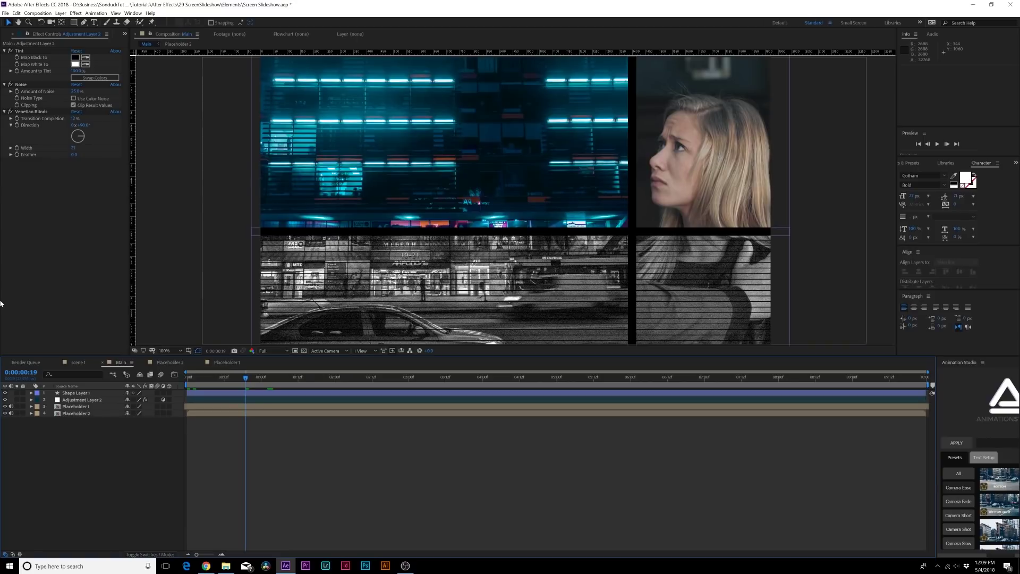
pyautogui.hotkey('ctrl', 'alt', 'y')
# Step: Apply the Numbers text effect to the adjustment layer with default font settings
pyautogui.click(76, 13)
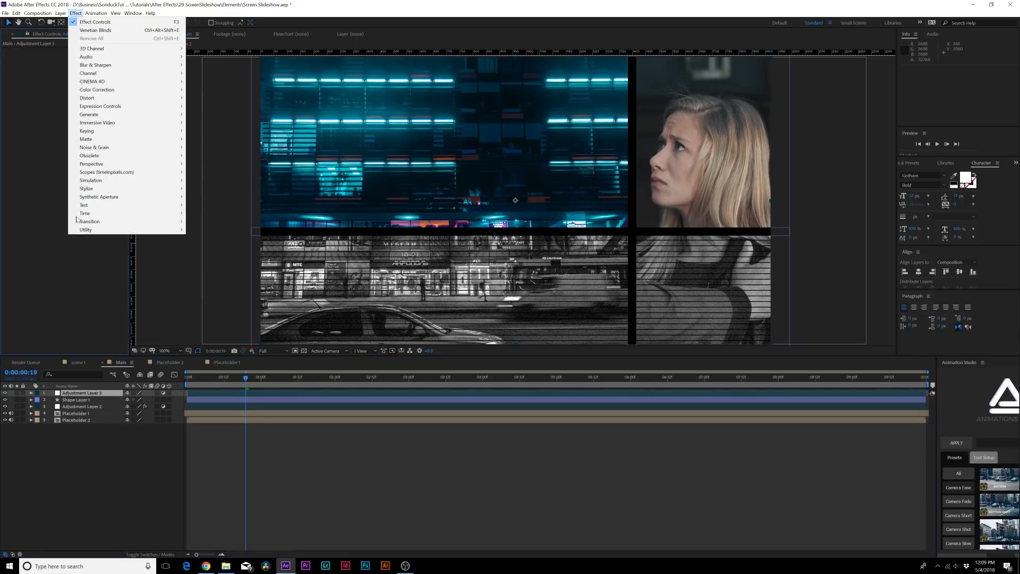
pyautogui.moveTo(87, 204)
pyautogui.click(218, 206)
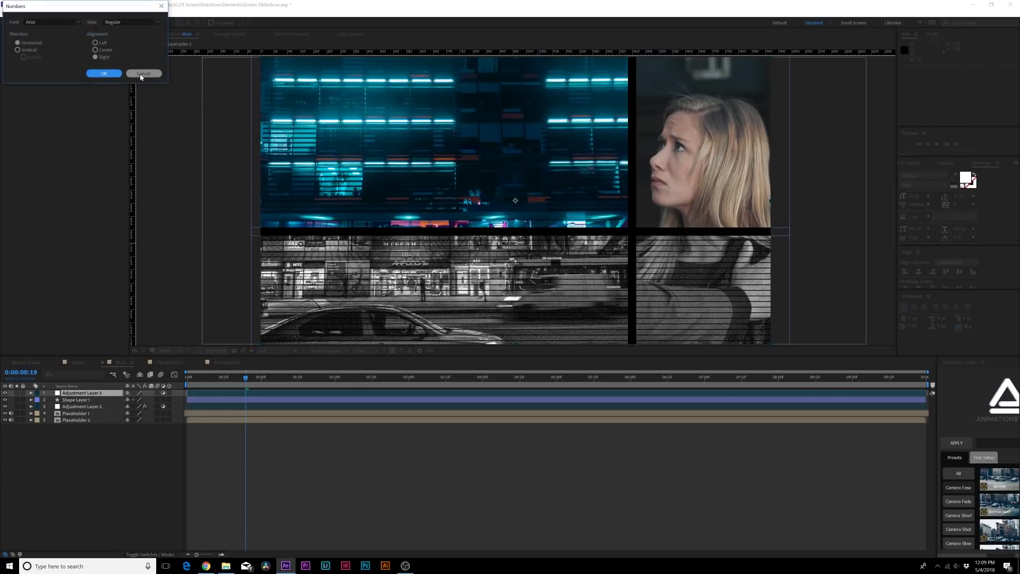
pyautogui.click(103, 74)
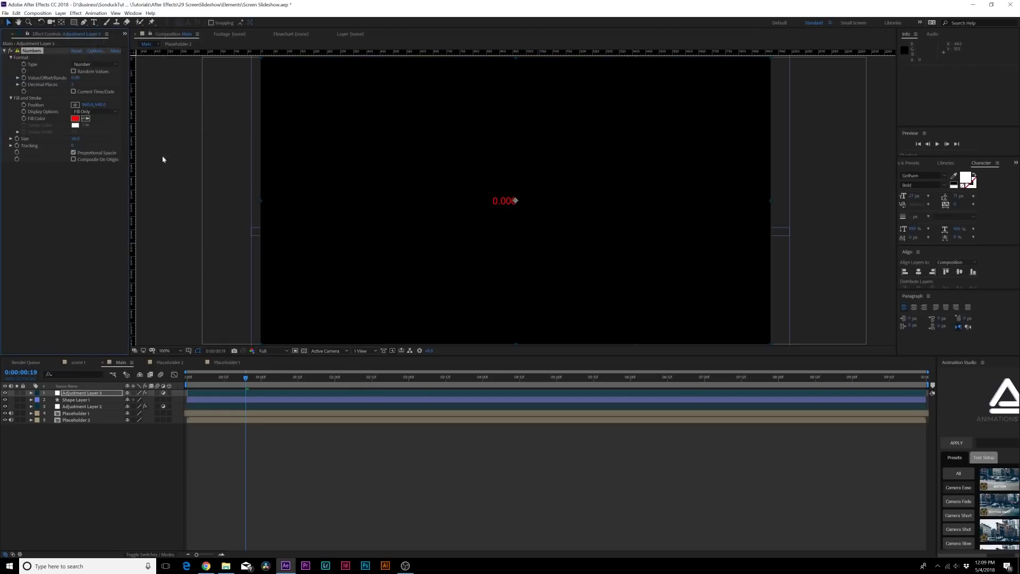
# Step: Set the Numbers type to Timecode [24] and enable Random Values
pyautogui.click(92, 64)
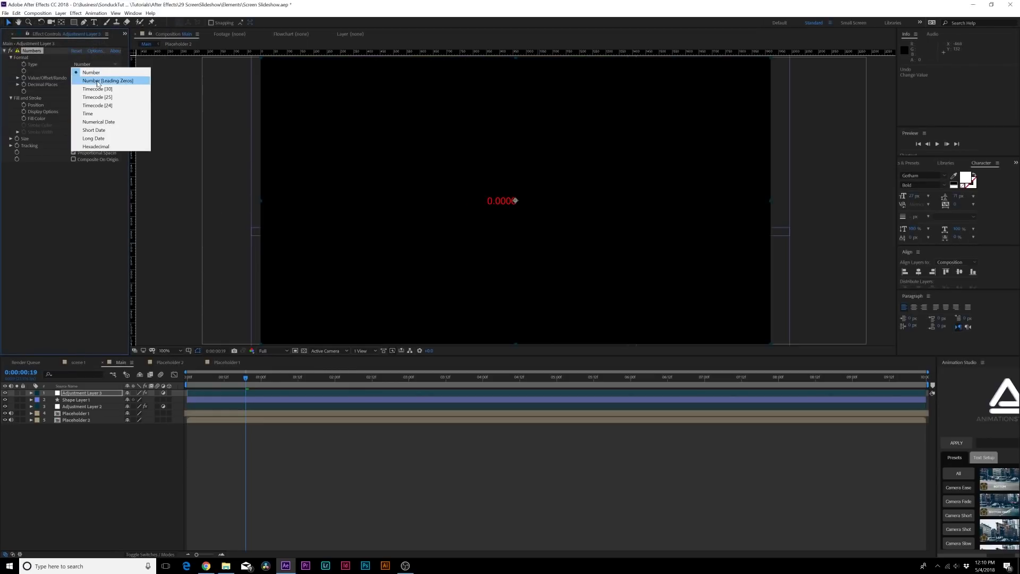
pyautogui.click(94, 129)
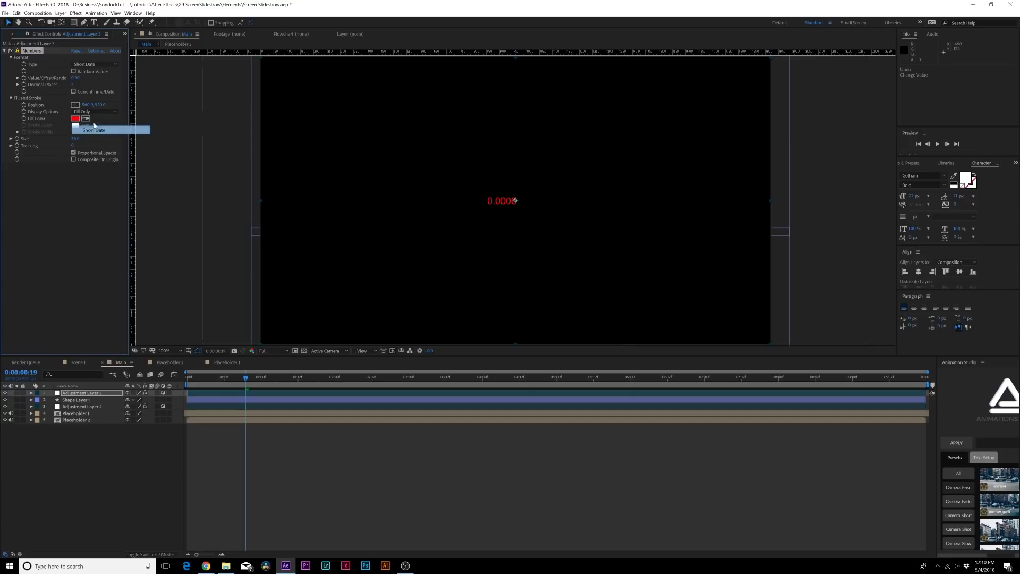
pyautogui.click(102, 65)
pyautogui.click(105, 88)
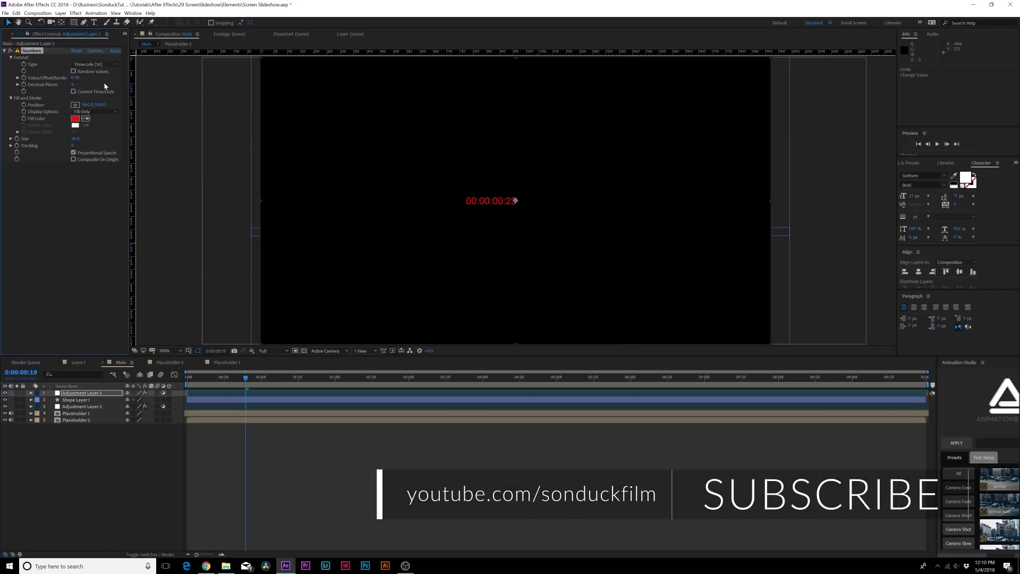
pyautogui.click(98, 64)
pyautogui.click(97, 105)
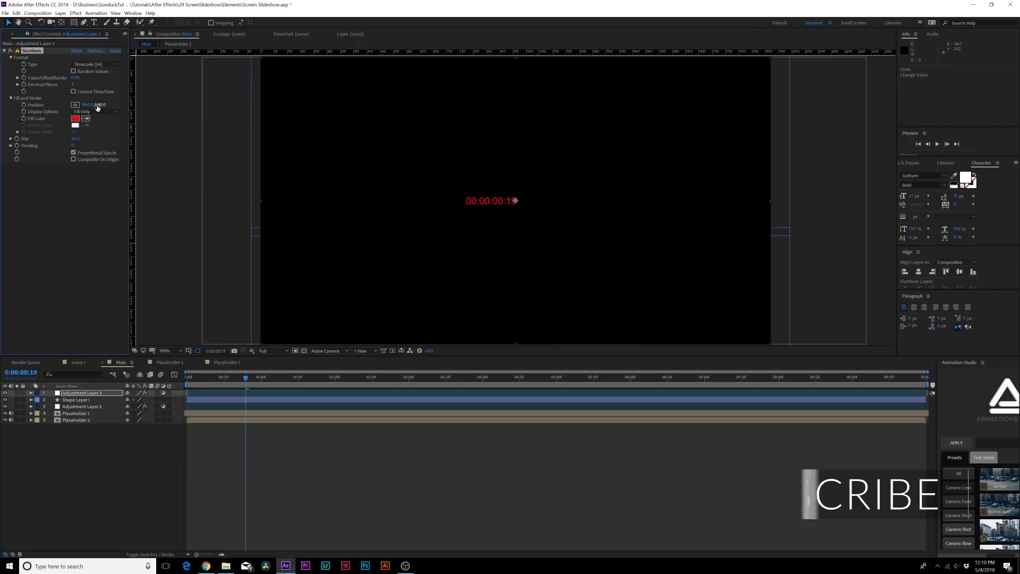
pyautogui.press('Home')
pyautogui.click(73, 71)
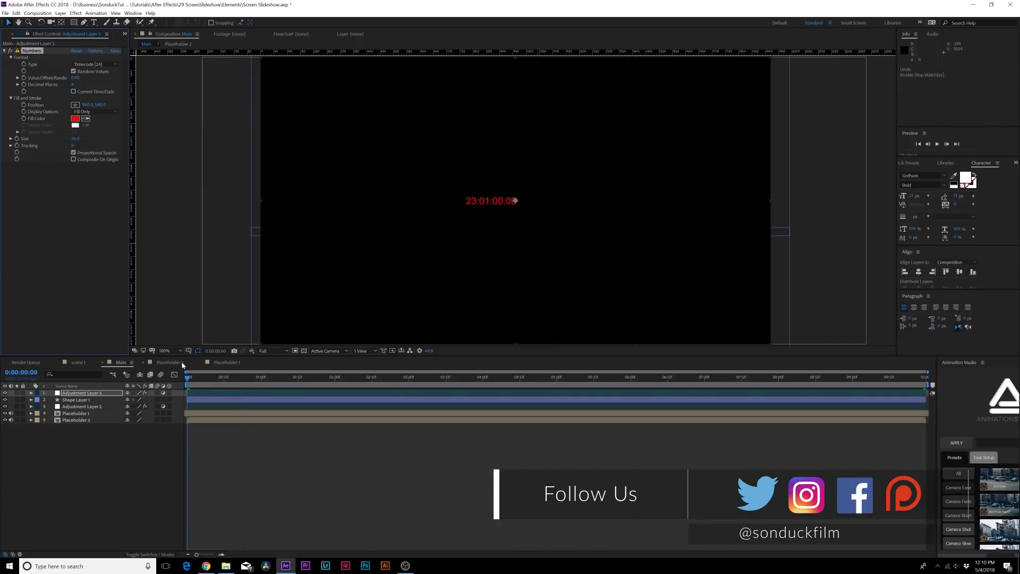
# Step: Scrub ahead and play the composition to preview the changing timecode
pyautogui.moveTo(188, 378); pyautogui.dragTo(264, 396)
pyautogui.press('space')
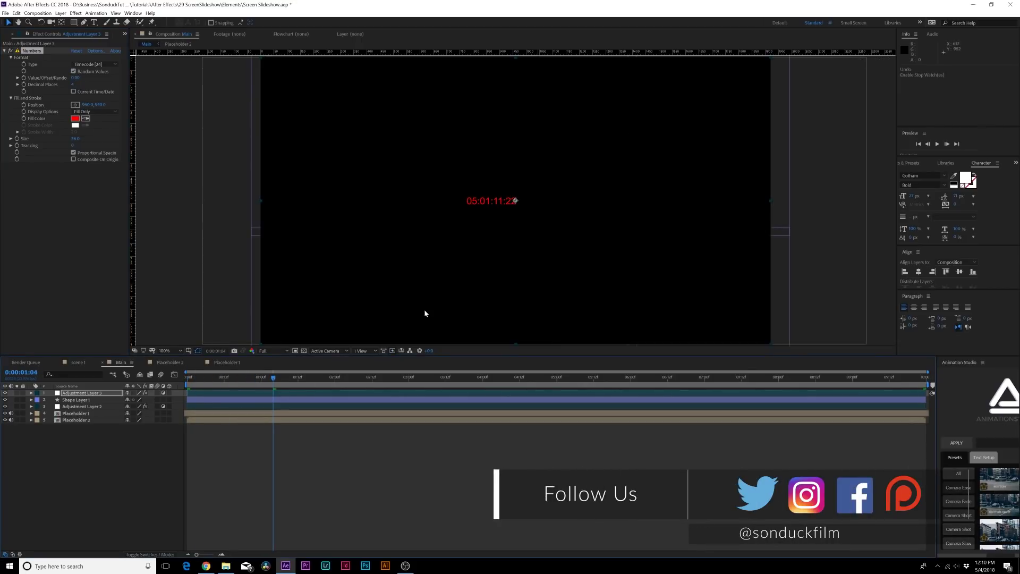
pyautogui.click(82, 164)
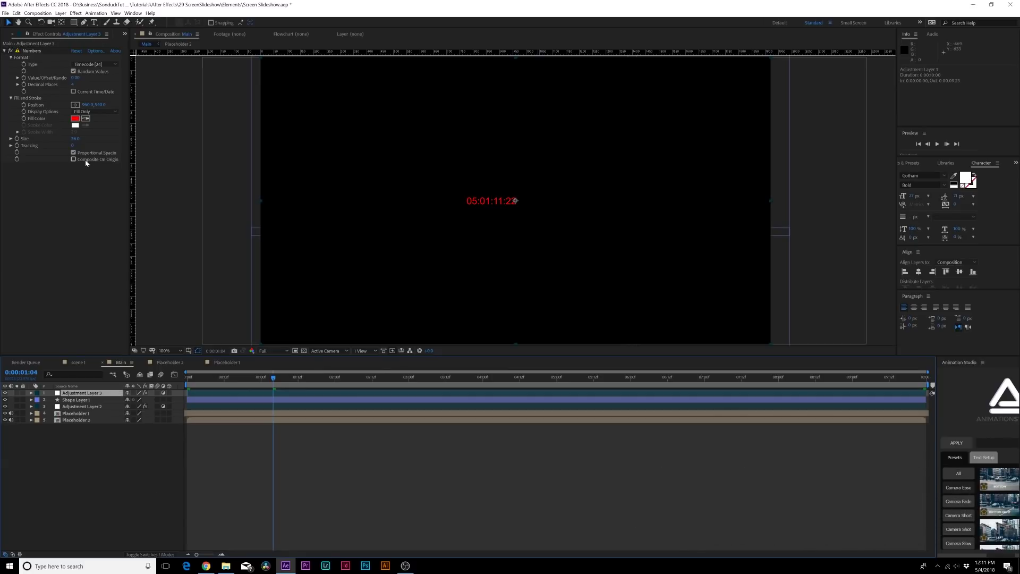
# Step: Turn on Composite On Original and make the timecode fill colour white
pyautogui.click(85, 159)
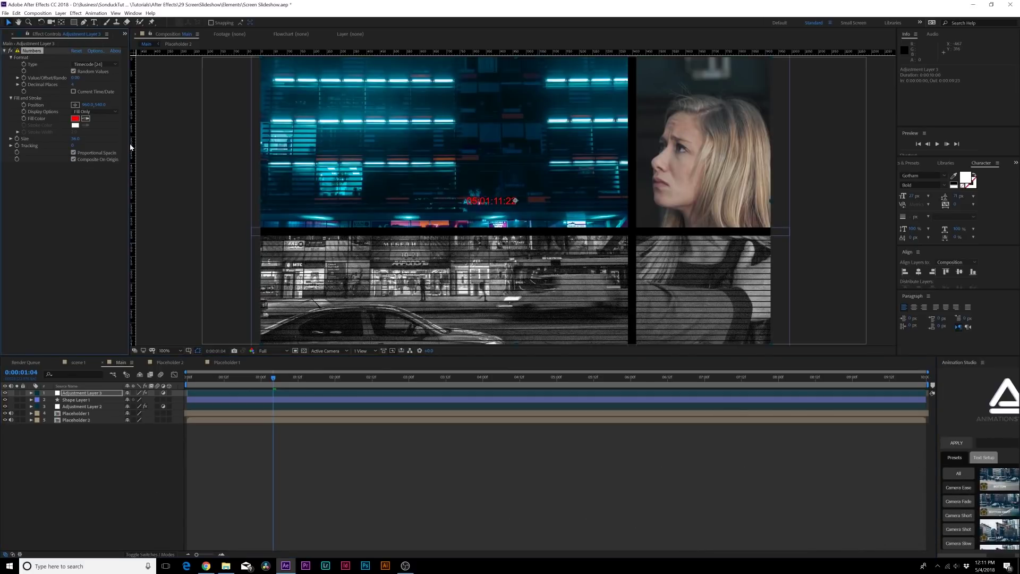
pyautogui.click(75, 119)
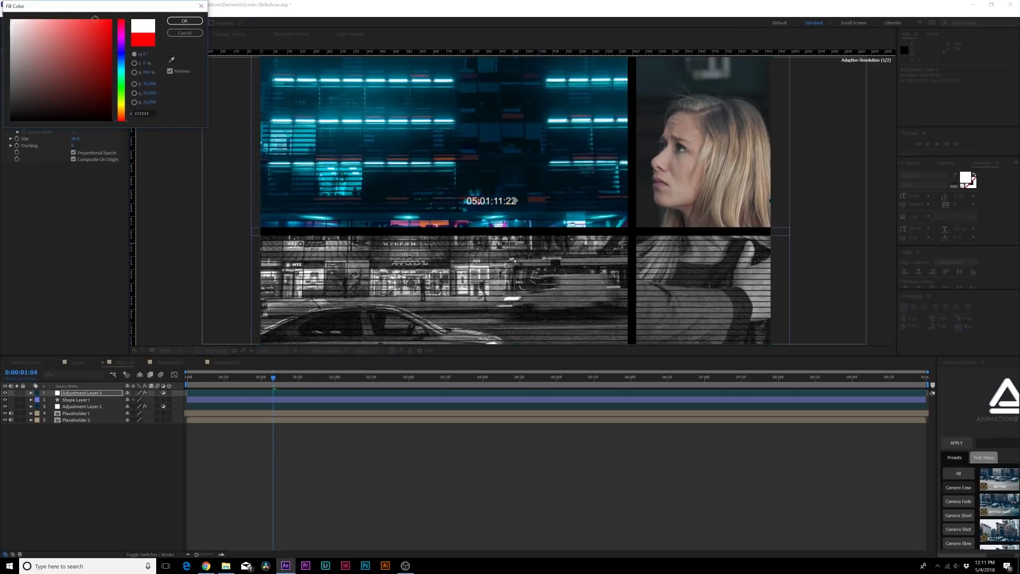
pyautogui.click(185, 21)
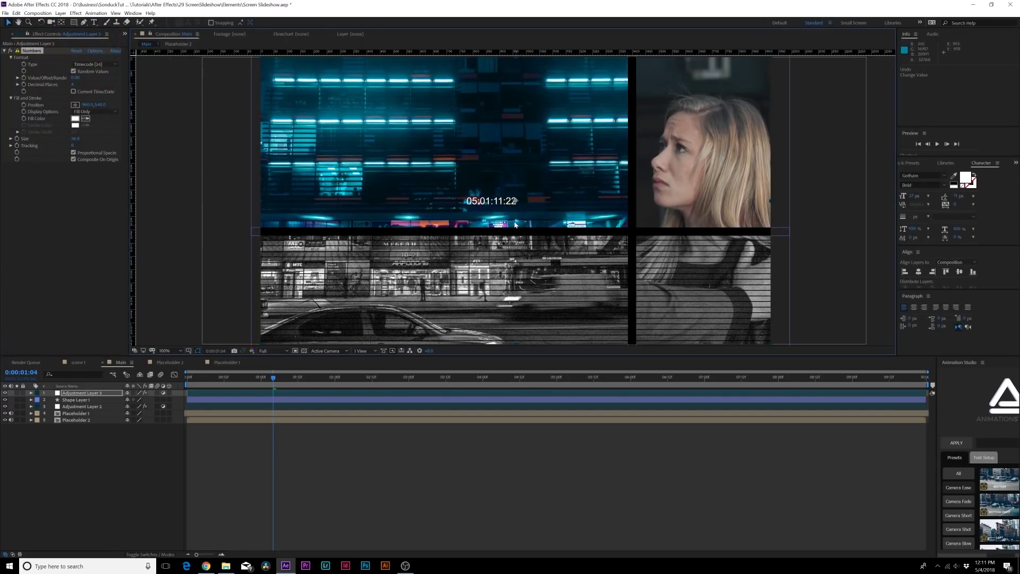
# Step: Position the timecode in the horizontal gap between panels and reduce its size to 22
pyautogui.moveTo(513, 201); pyautogui.dragTo(538, 234)
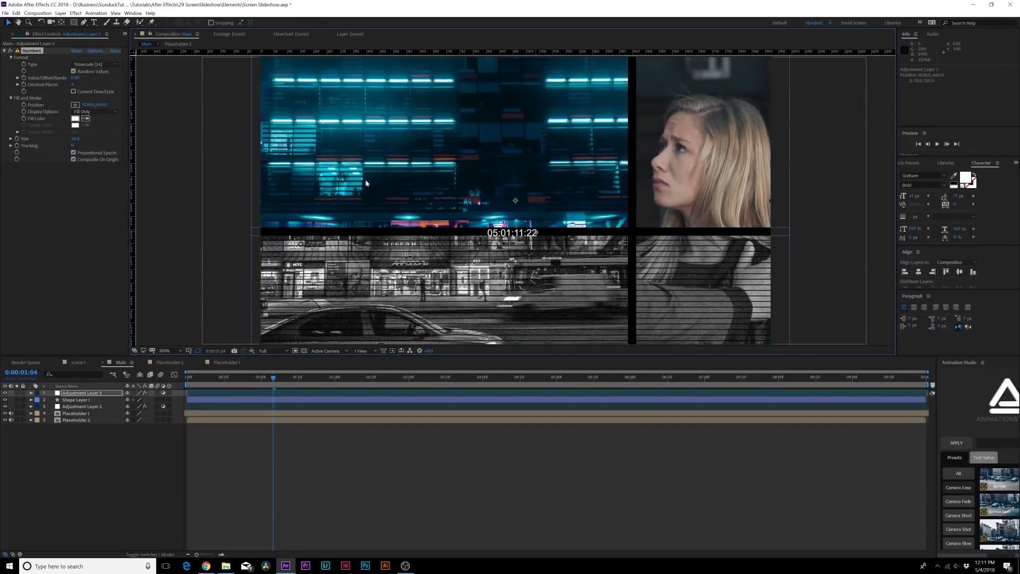
pyautogui.moveTo(75, 140); pyautogui.dragTo(68, 140)
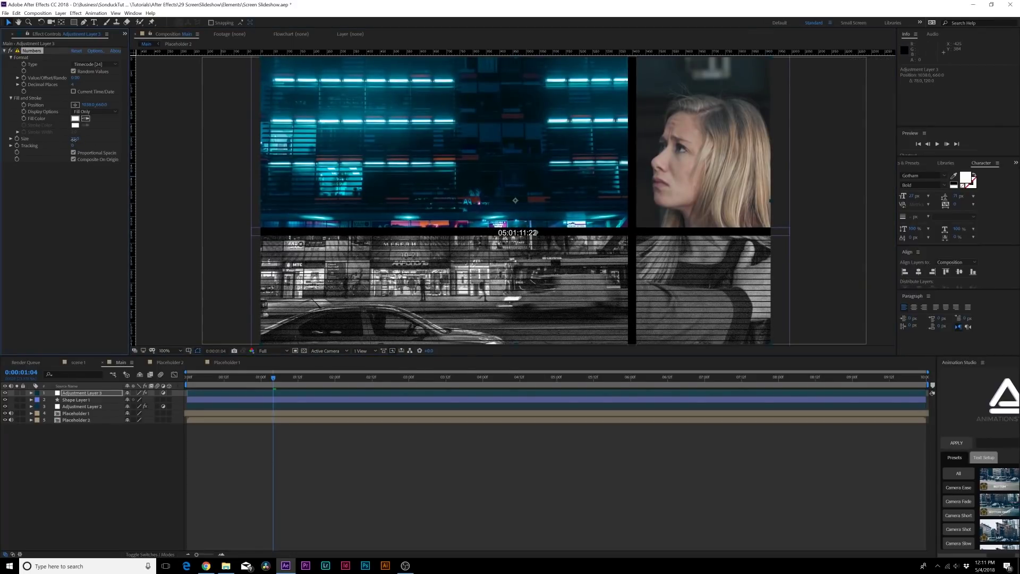
pyautogui.press('.')
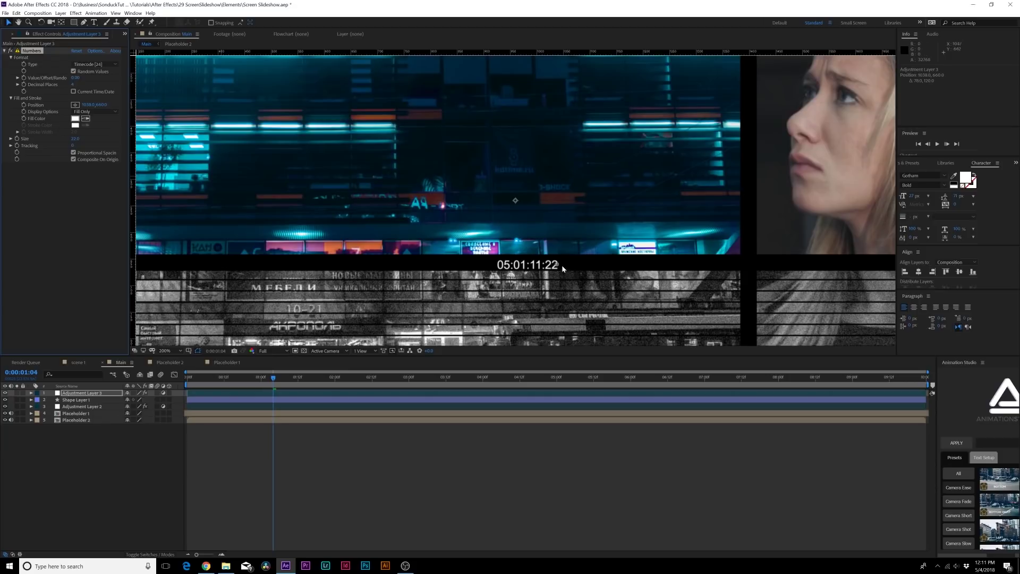
pyautogui.moveTo(559, 268); pyautogui.dragTo(558, 264)
pyautogui.click(108, 394)
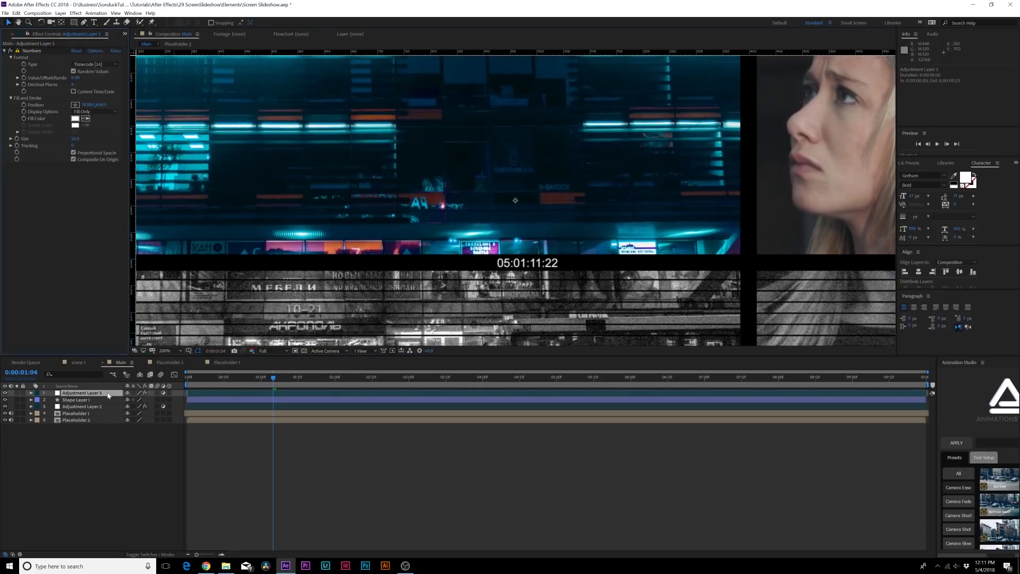
# Step: Duplicate the timecode layer and set its Numbers layout to Vertical
pyautogui.hotkey('ctrl', 'd')
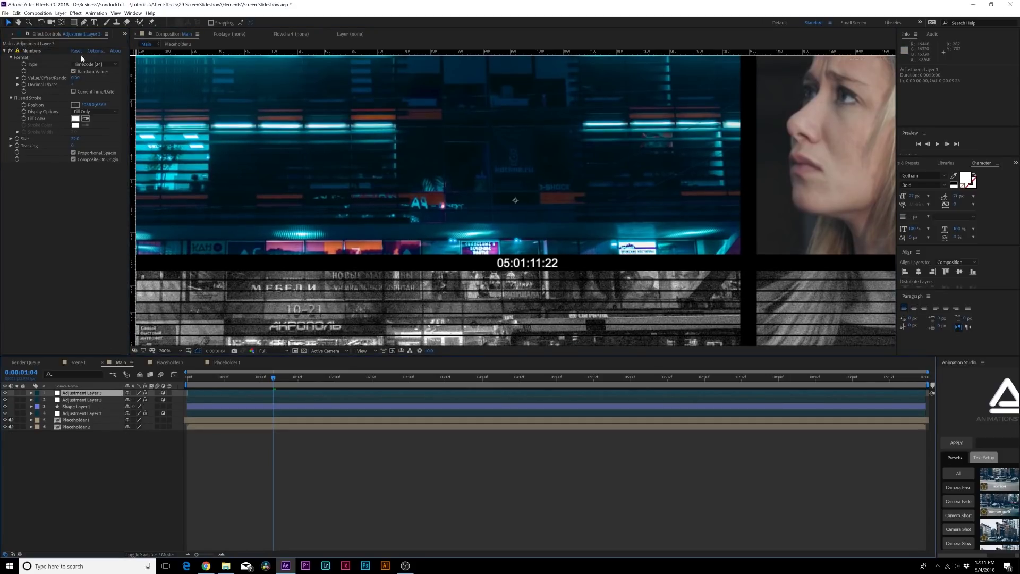
pyautogui.click(94, 51)
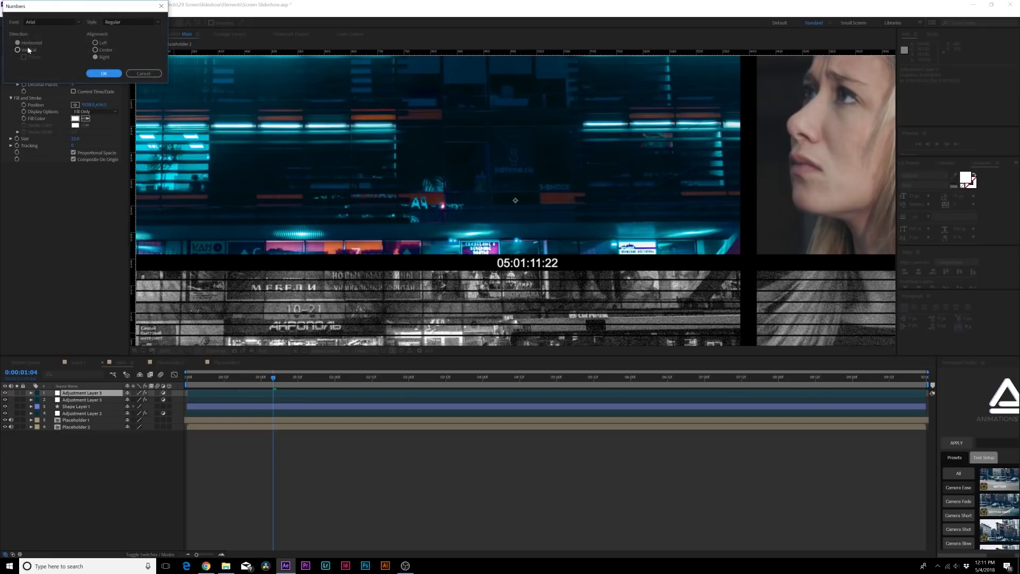
pyautogui.click(18, 50)
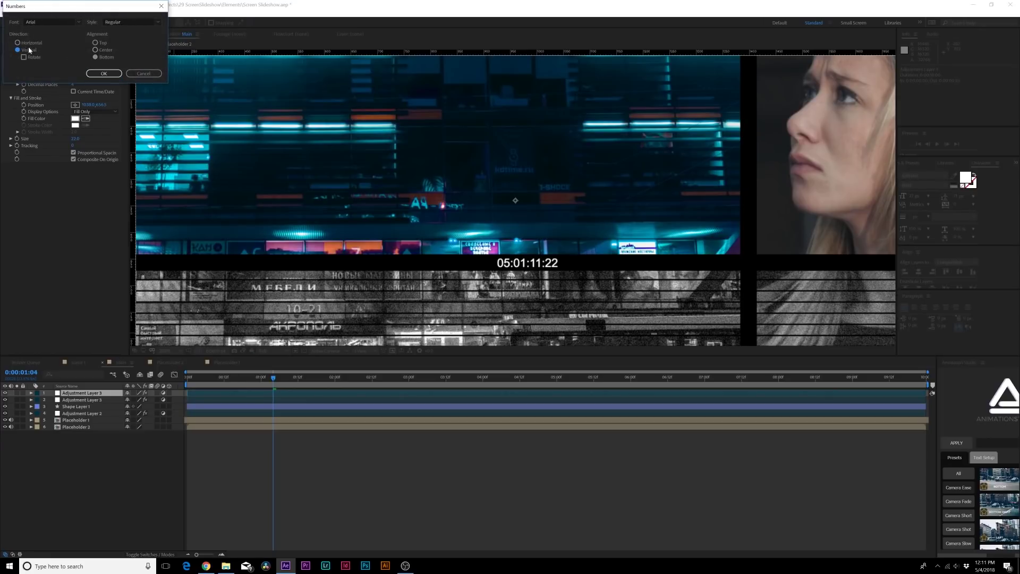
pyautogui.click(101, 73)
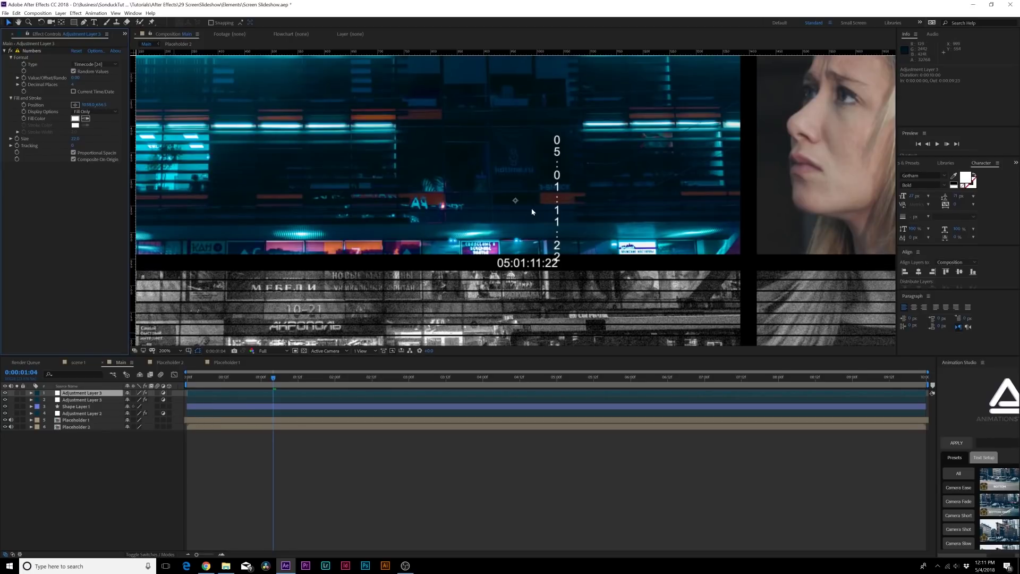
# Step: Move the vertical numbers into the centre gap and switch their type to Short Date
pyautogui.scroll(-2, 518, 204)
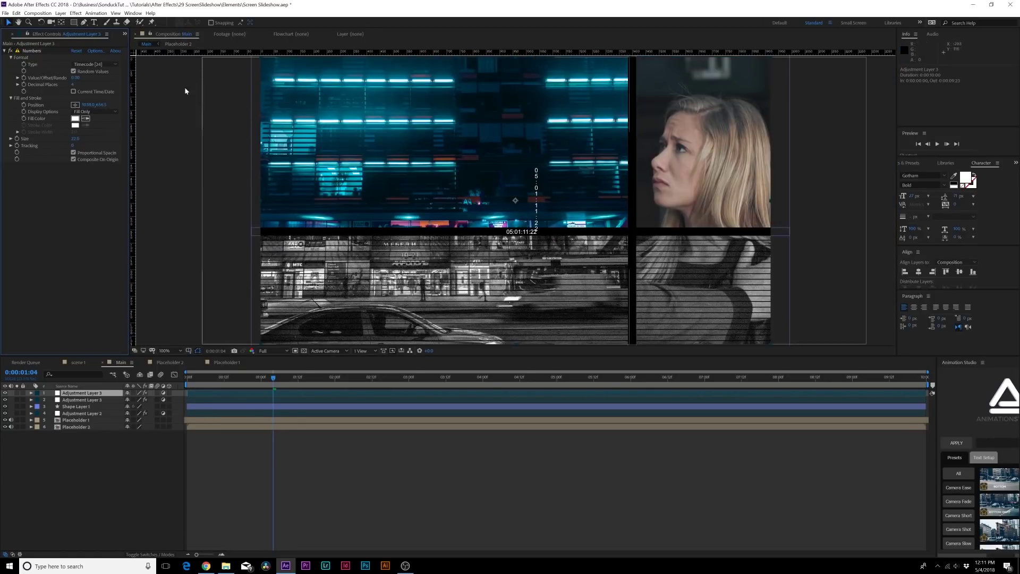
pyautogui.moveTo(84, 105); pyautogui.dragTo(249, 125)
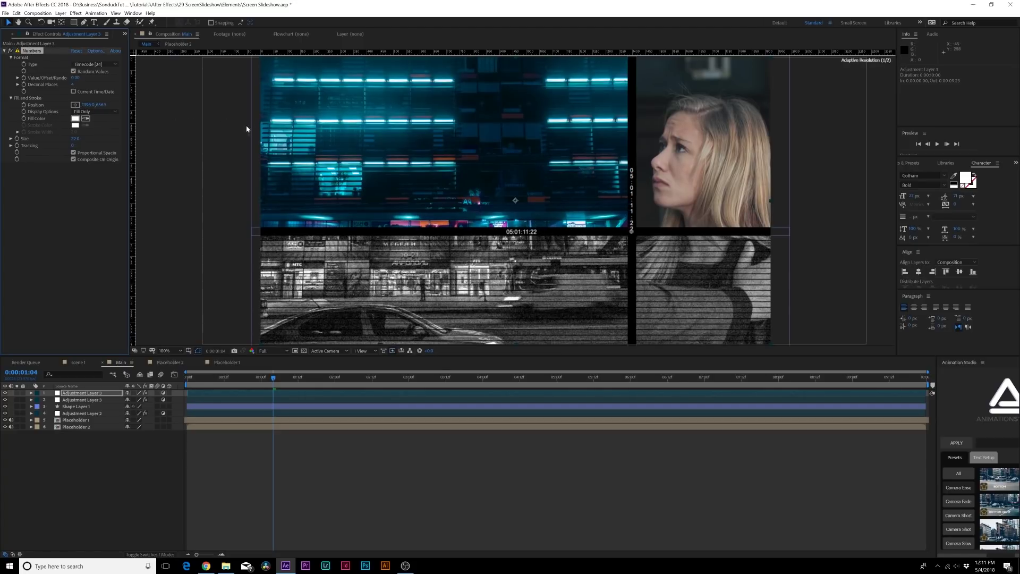
pyautogui.moveTo(101, 105); pyautogui.dragTo(62, 107)
pyautogui.press('space')
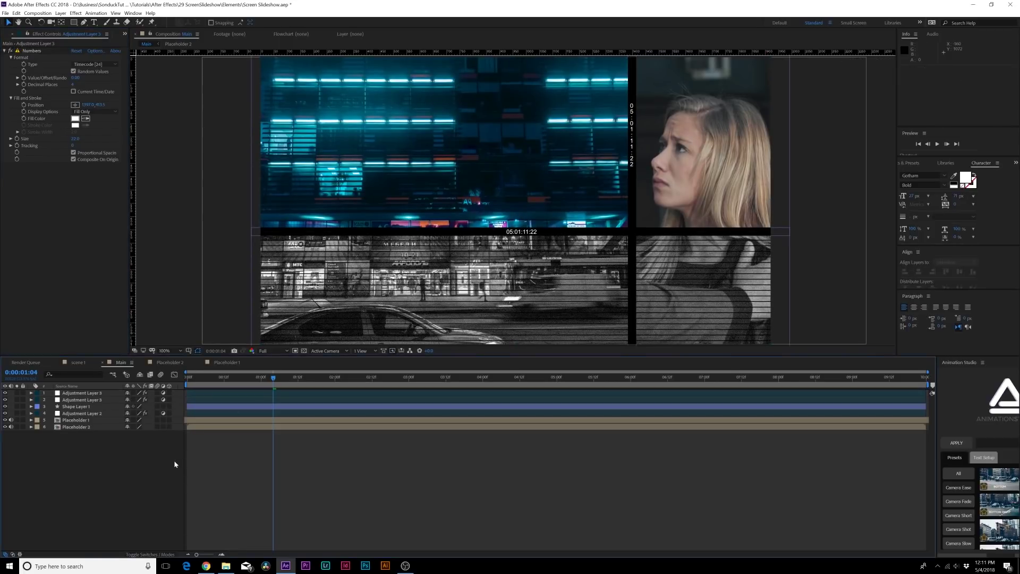
pyautogui.click(93, 64)
pyautogui.click(94, 130)
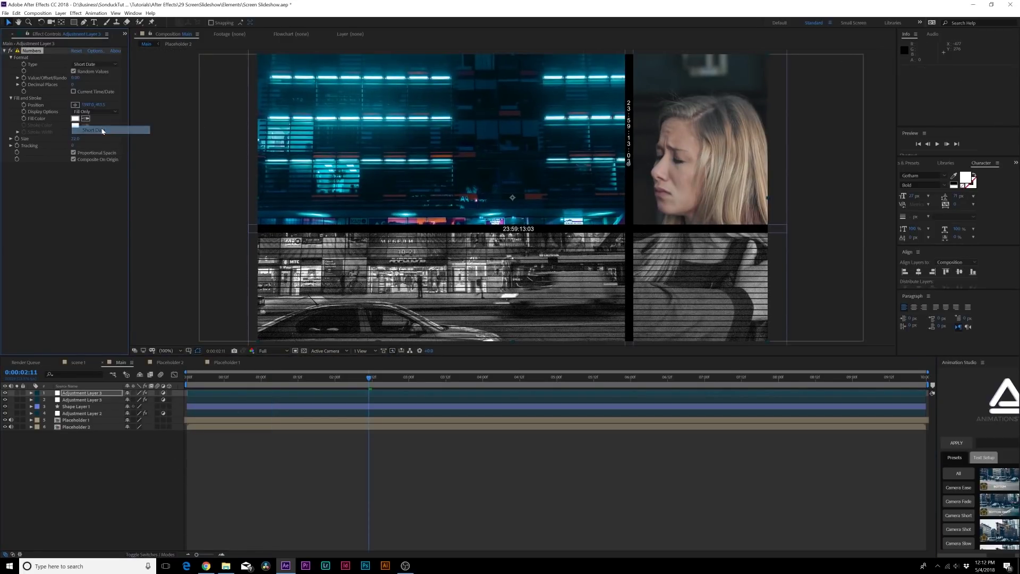
pyautogui.click(278, 385)
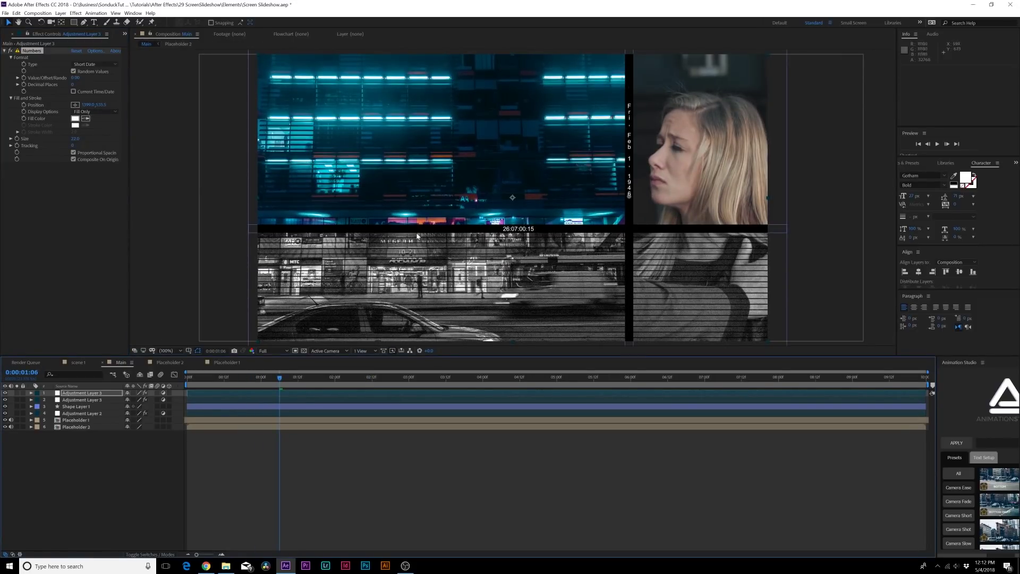
# Step: Draw a small polygon left of the timecode and give it a white fill
pyautogui.moveTo(73, 24); pyautogui.dragTo(113, 49)
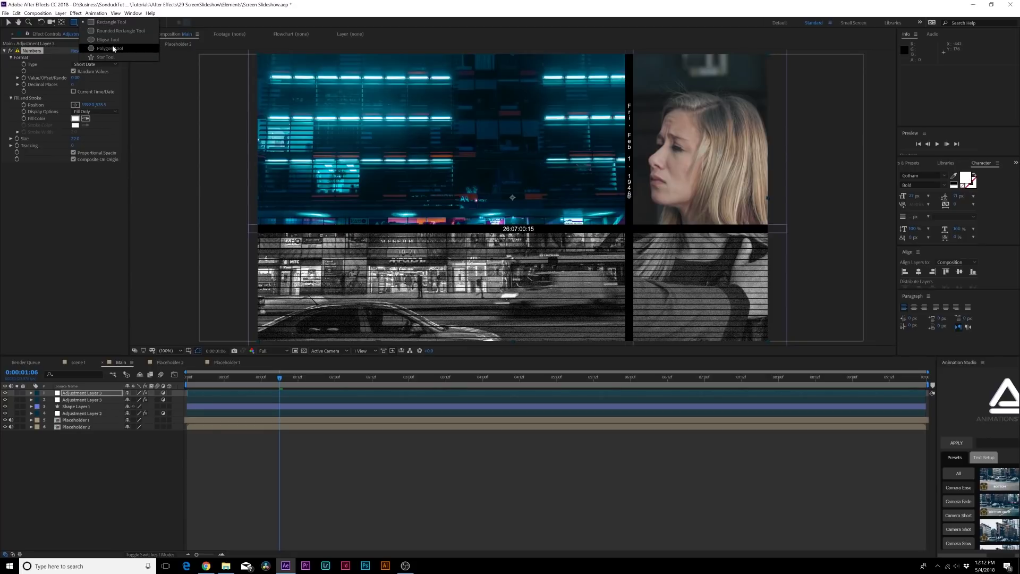
pyautogui.click(107, 49)
pyautogui.click(31, 393)
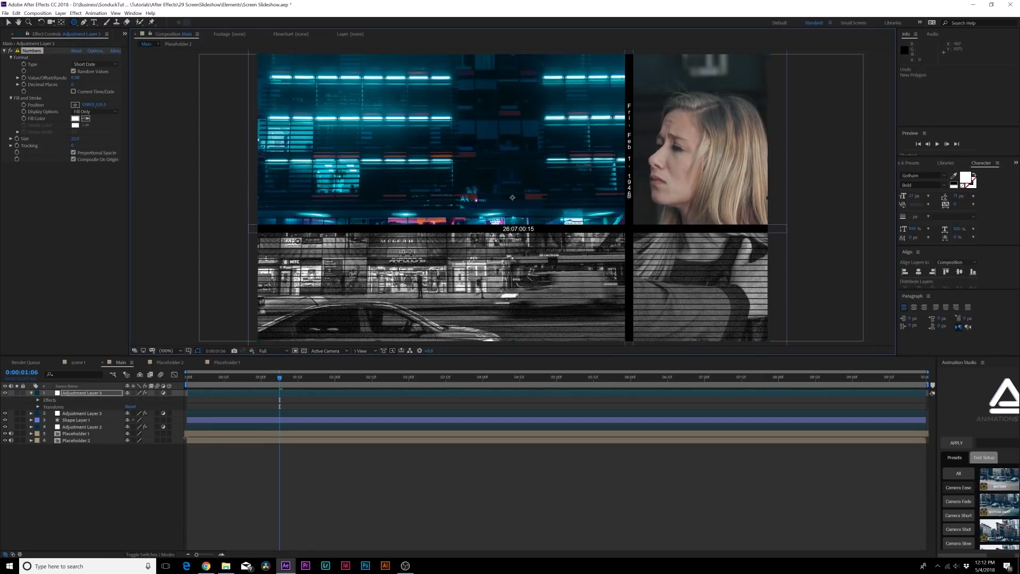
pyautogui.moveTo(315, 230); pyautogui.dragTo(315, 228)
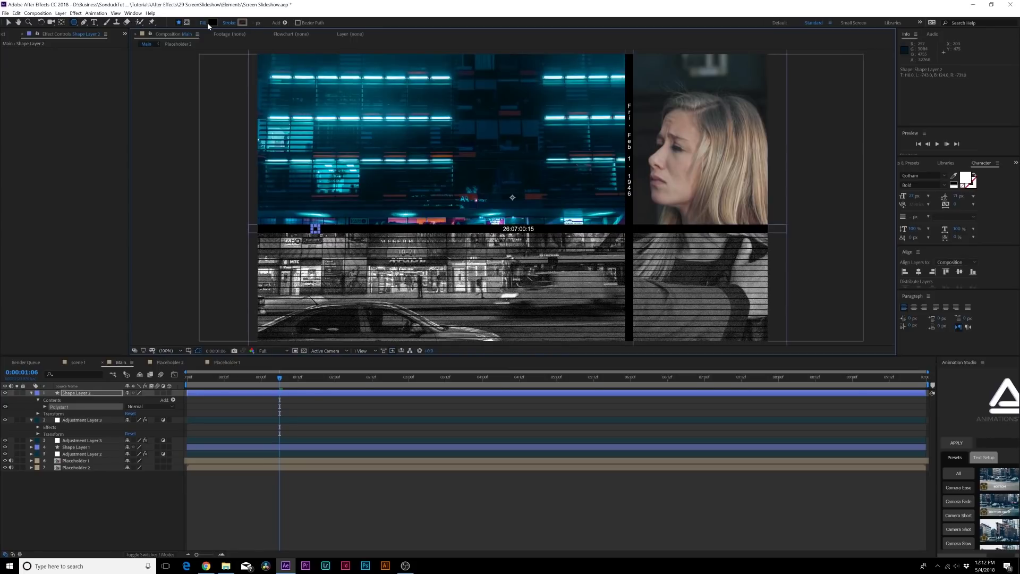
pyautogui.click(211, 24)
pyautogui.click(11, 20)
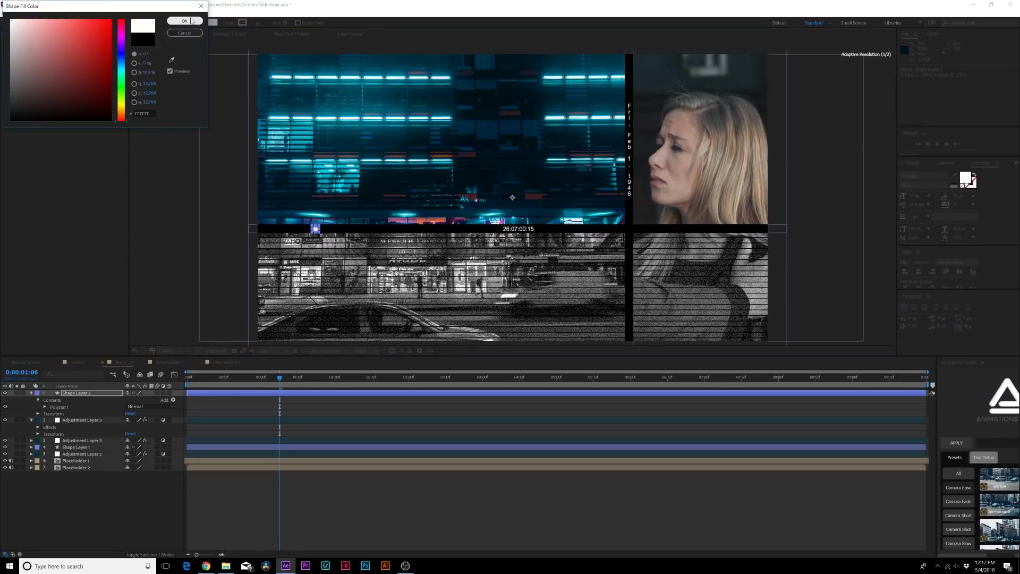
pyautogui.click(184, 21)
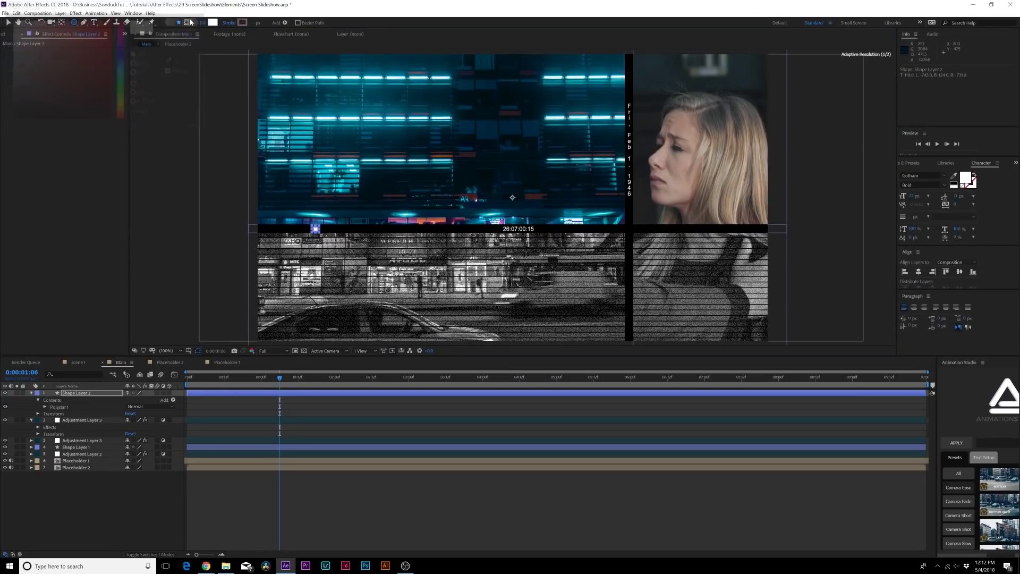
# Step: Set the polygon's Points to 3 to make a triangle and select its Rotation field
pyautogui.click(45, 407)
pyautogui.click(52, 413)
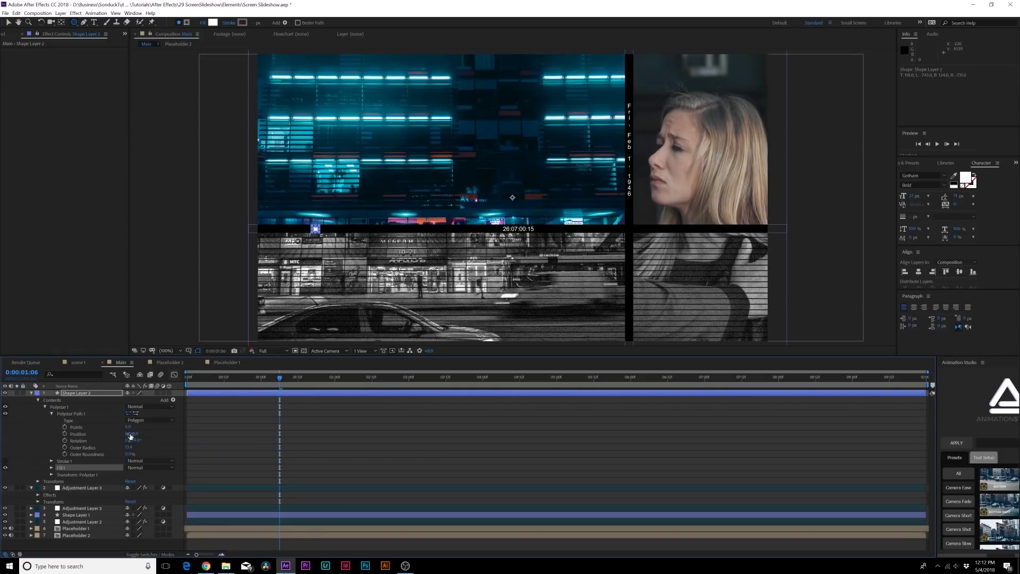
pyautogui.click(131, 427)
pyautogui.write('3')
pyautogui.click(177, 426)
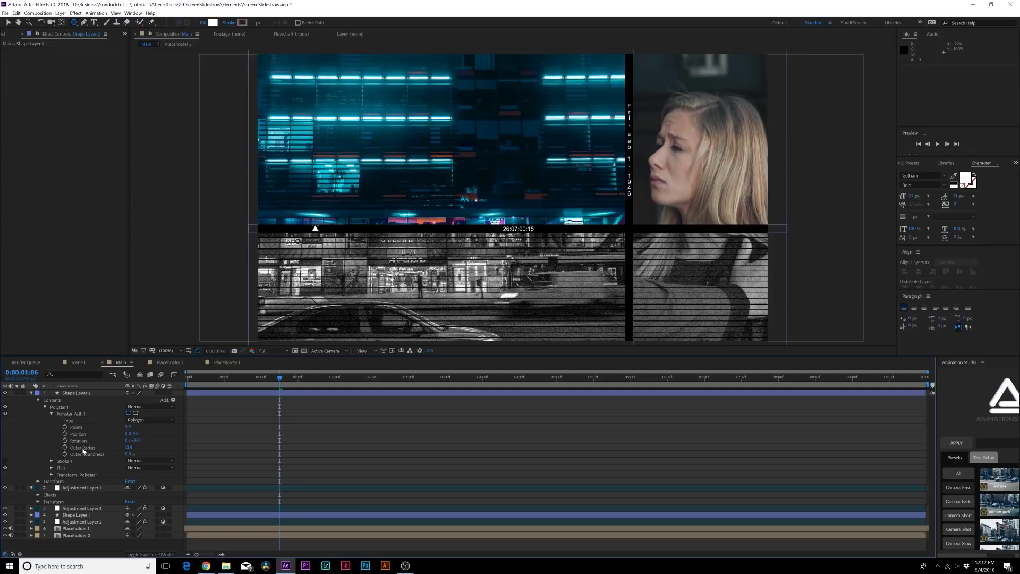
pyautogui.click(137, 441)
# Step: Set the triangle's rotation to 90° so it points right
pyautogui.write('90')
pyautogui.press('Return')
pyautogui.press('.')
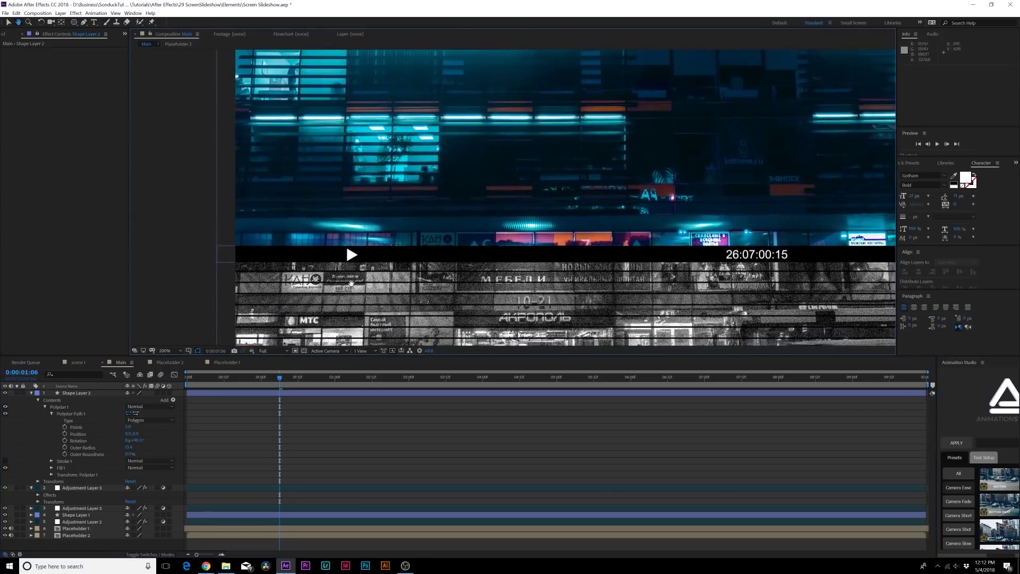
# Step: Add a Repeater to Shape Layer 2 and set its transform Position to 31,0
pyautogui.click(173, 400)
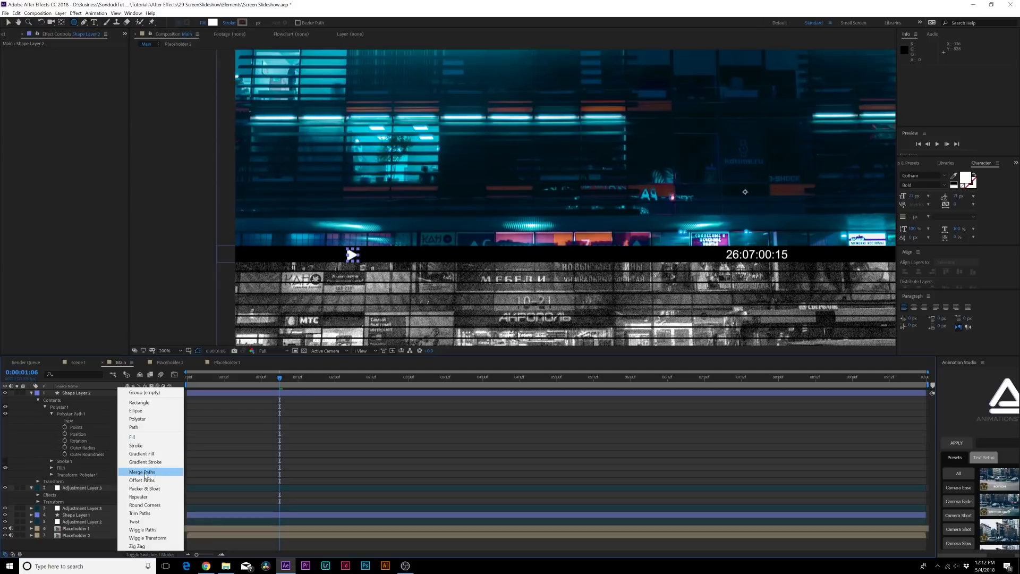
pyautogui.click(141, 494)
pyautogui.click(45, 481)
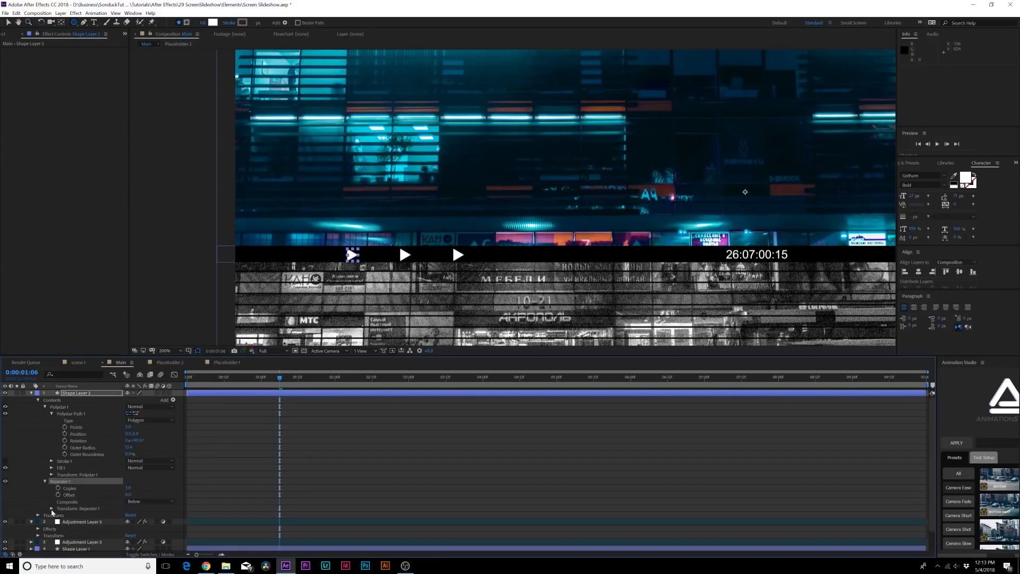
pyautogui.click(52, 509)
pyautogui.moveTo(125, 522); pyautogui.dragTo(100, 518)
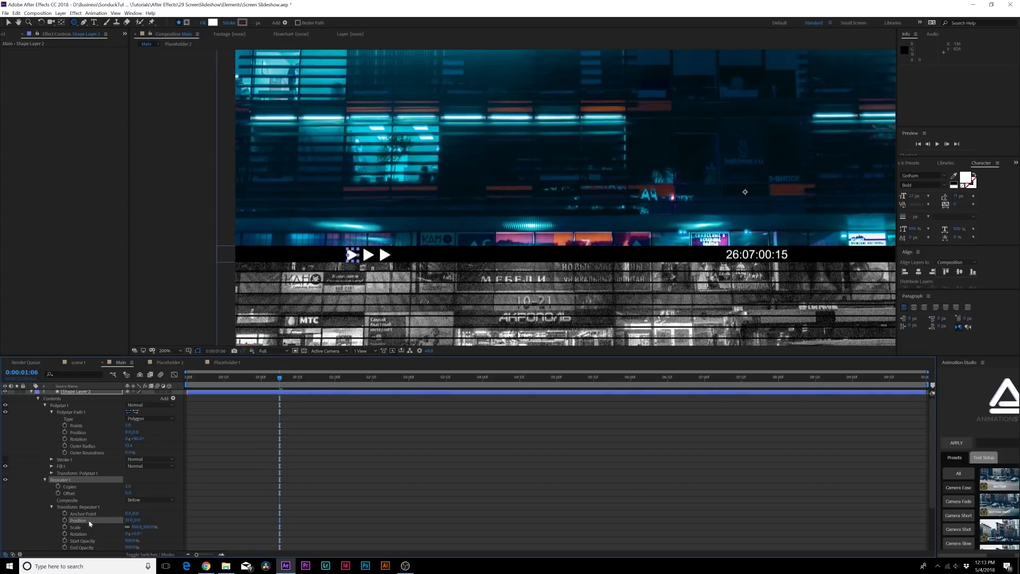
pyautogui.scroll(-2, 107, 520)
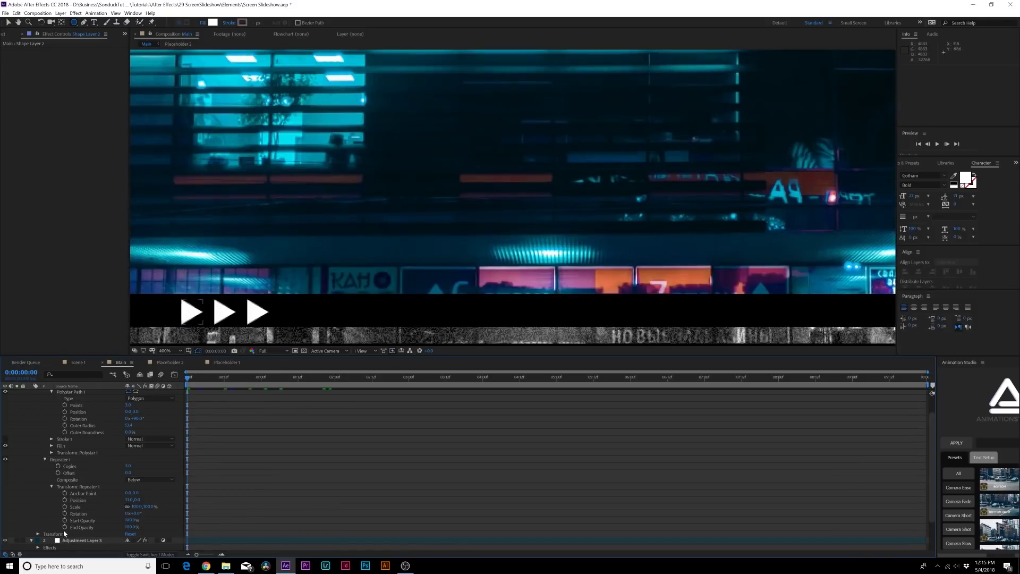
# Step: Keyframe the Repeater's End Opacity and paste the keyframes again at 2:00 and 4:00
pyautogui.click(66, 528)
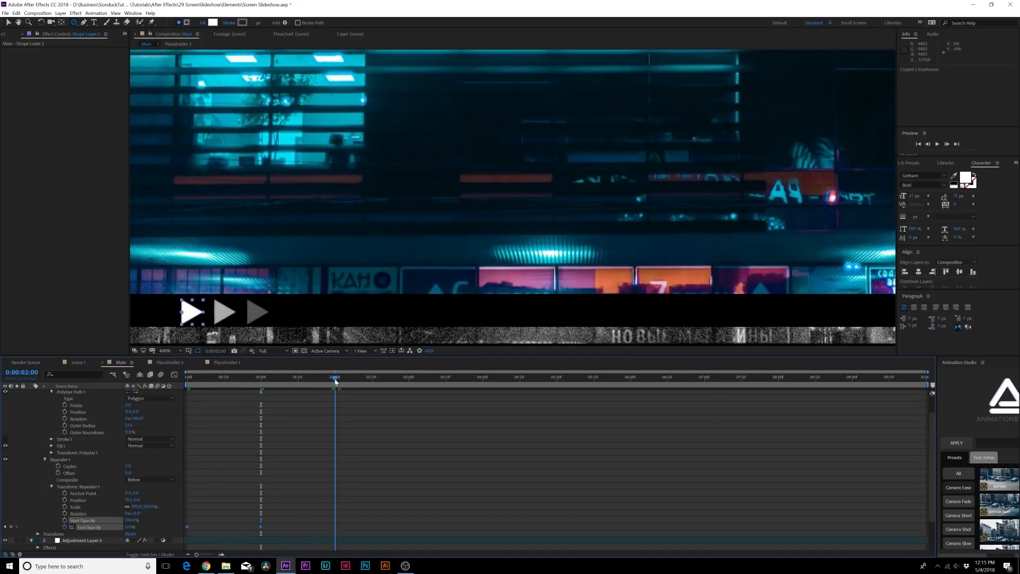
pyautogui.hotkey('ctrl', 'v')
pyautogui.click(418, 378)
pyautogui.moveTo(449, 388); pyautogui.dragTo(482, 387)
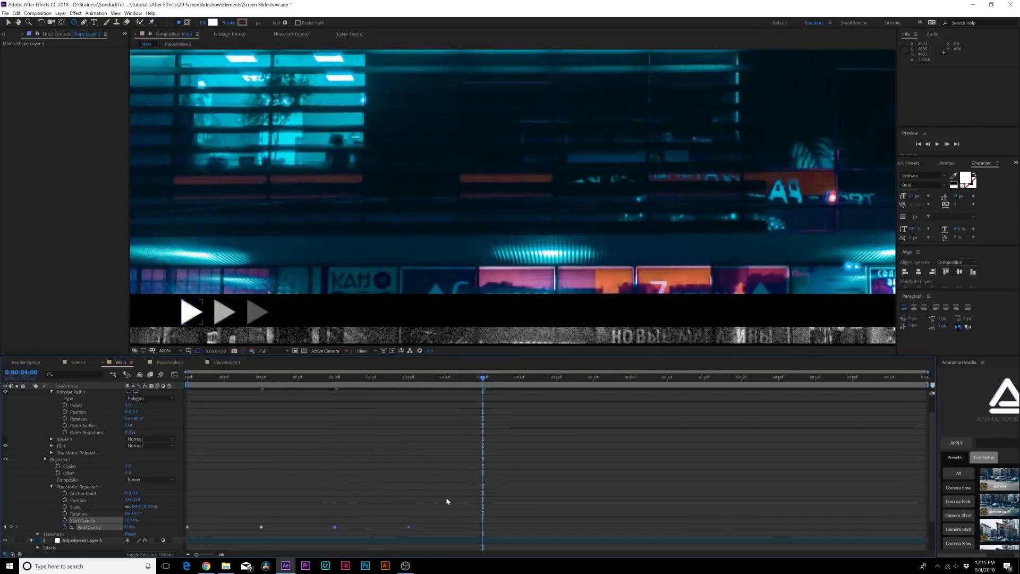
pyautogui.moveTo(447, 501); pyautogui.dragTo(184, 526)
pyautogui.hotkey('ctrl', 'c')
pyautogui.hotkey('ctrl', 'v')
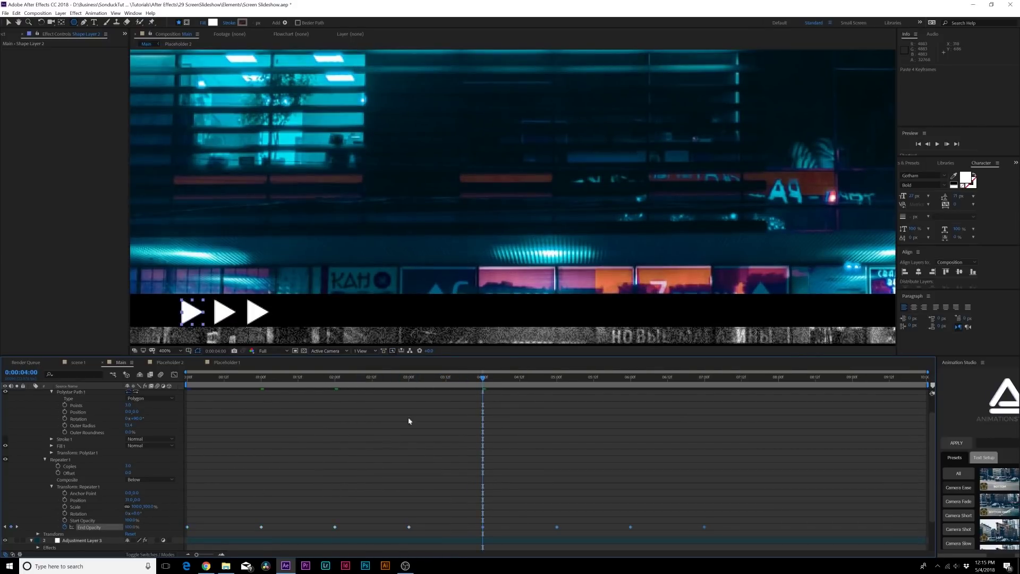
pyautogui.moveTo(484, 387); pyautogui.dragTo(378, 387)
# Step: Fit the composition in the viewer, deselect everything and collapse the layer properties
pyautogui.click(164, 350)
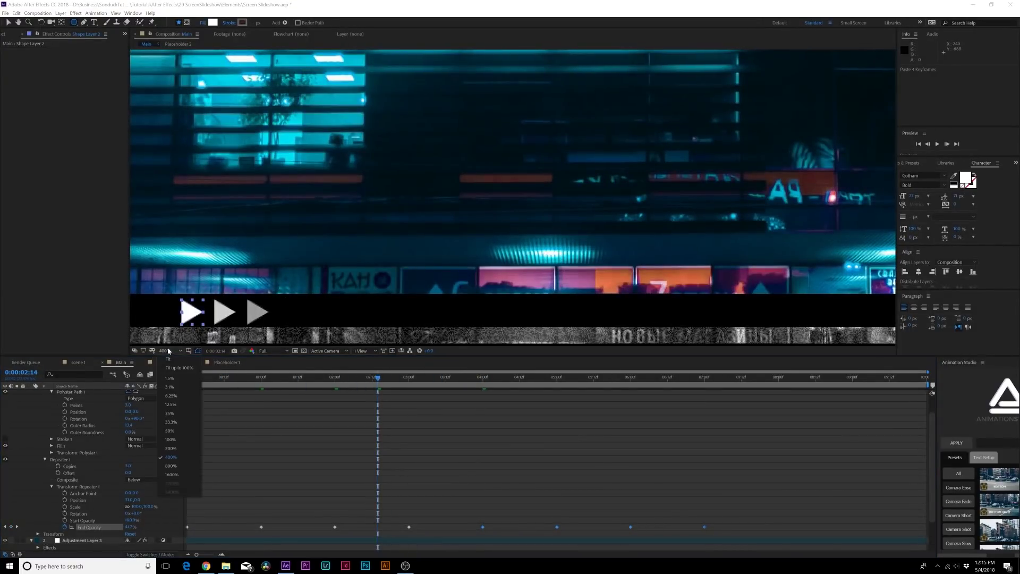
pyautogui.click(179, 367)
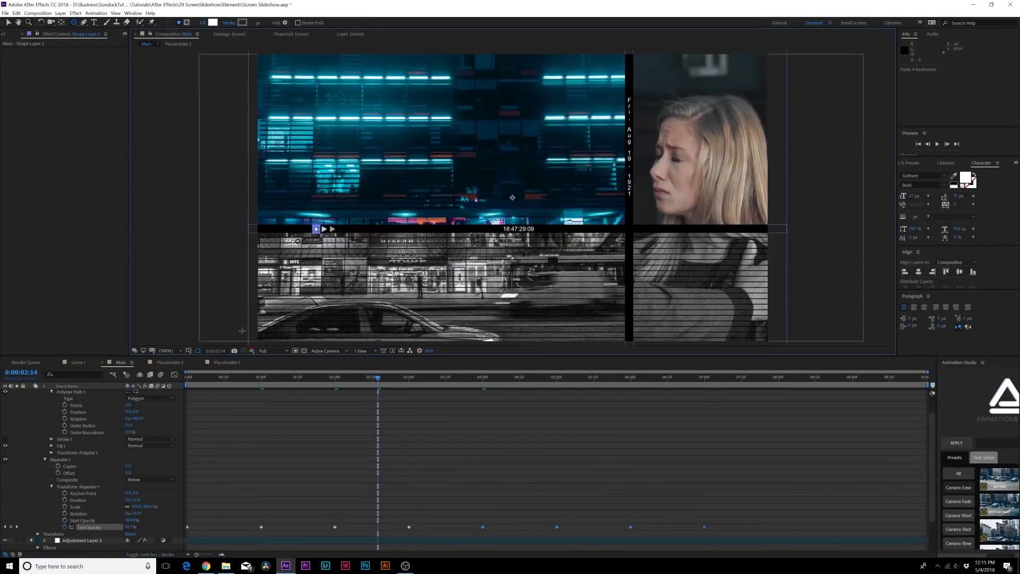
pyautogui.click(260, 441)
pyautogui.click(305, 377)
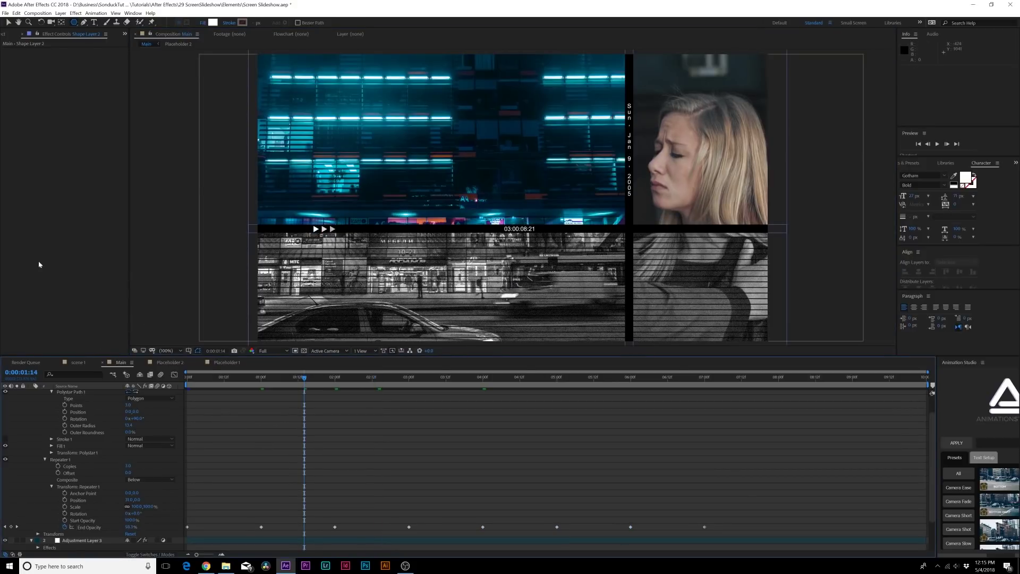
pyautogui.click(8, 23)
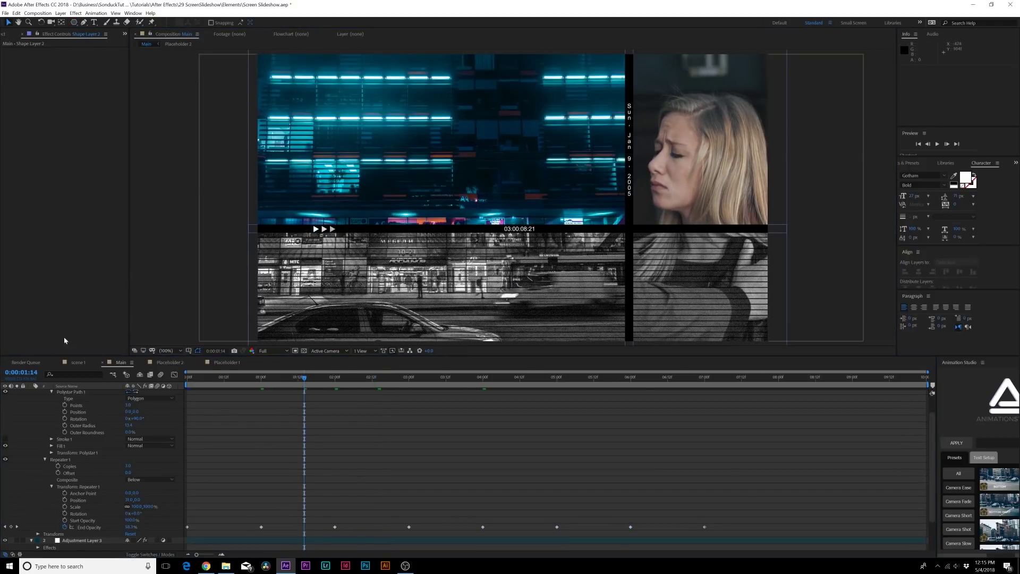
pyautogui.click(394, 455)
pyautogui.press('u')
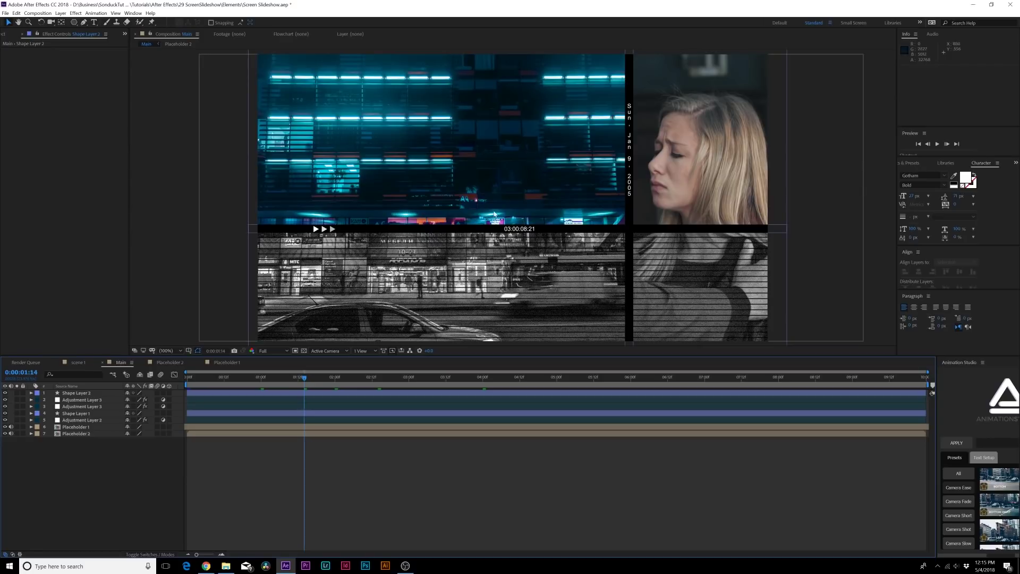
# Step: Widen the Animation Studio panel and apply the red light-leak preset from Light Leaks
pyautogui.moveTo(937, 407); pyautogui.dragTo(906, 402)
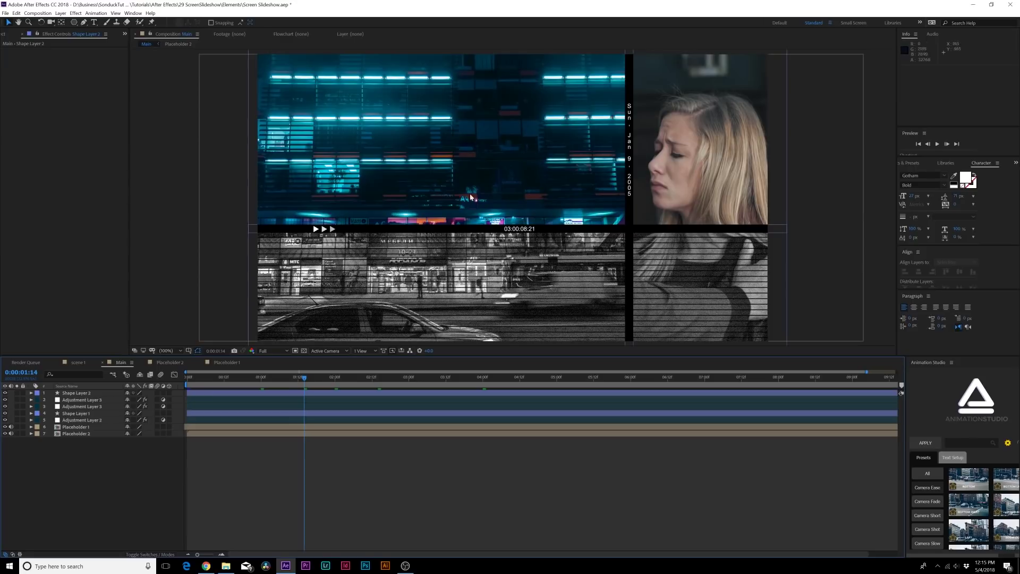
pyautogui.moveTo(929, 362); pyautogui.dragTo(884, 177)
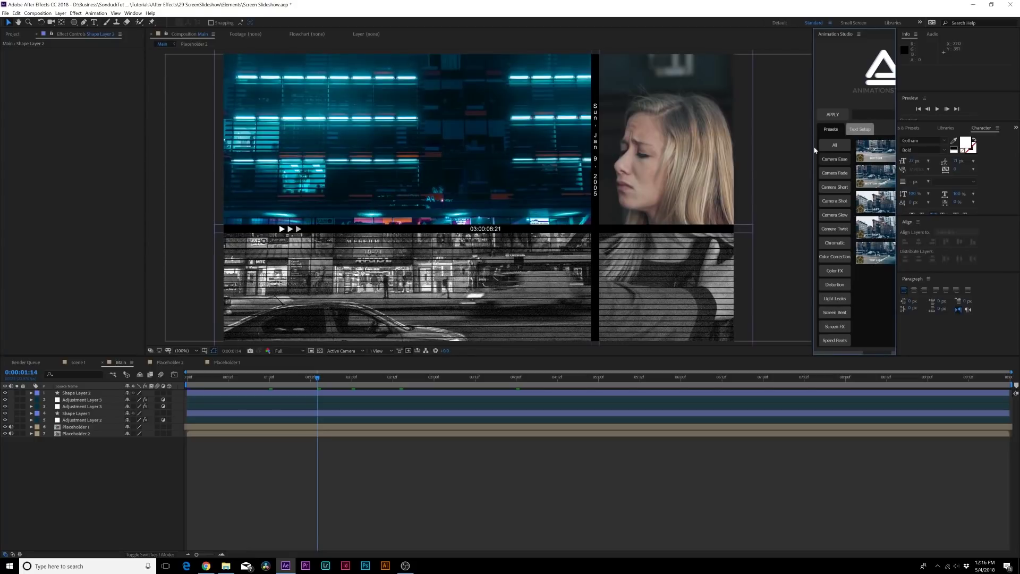
pyautogui.moveTo(813, 146); pyautogui.dragTo(698, 151)
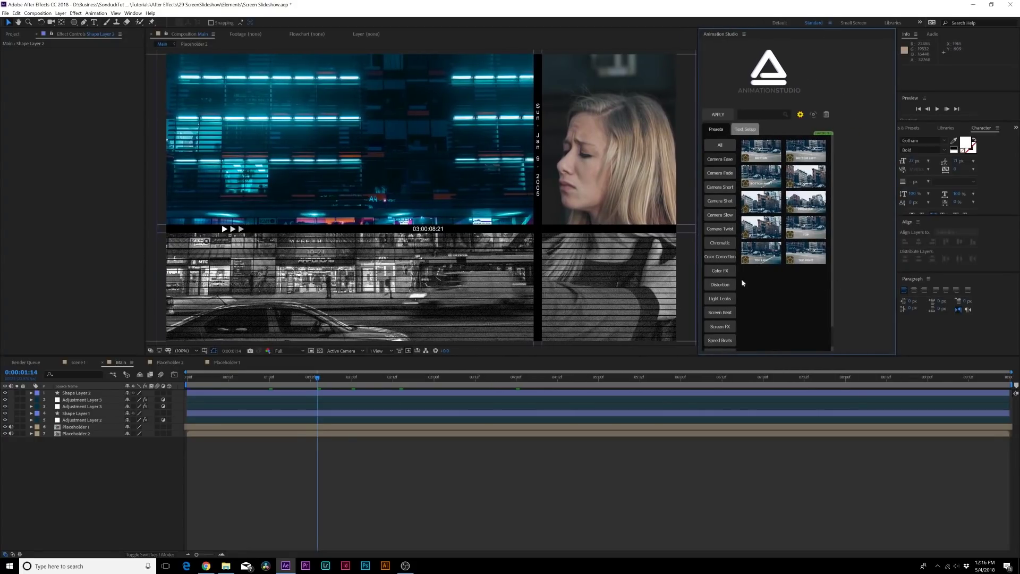
pyautogui.click(708, 299)
pyautogui.scroll(-3, 740, 318)
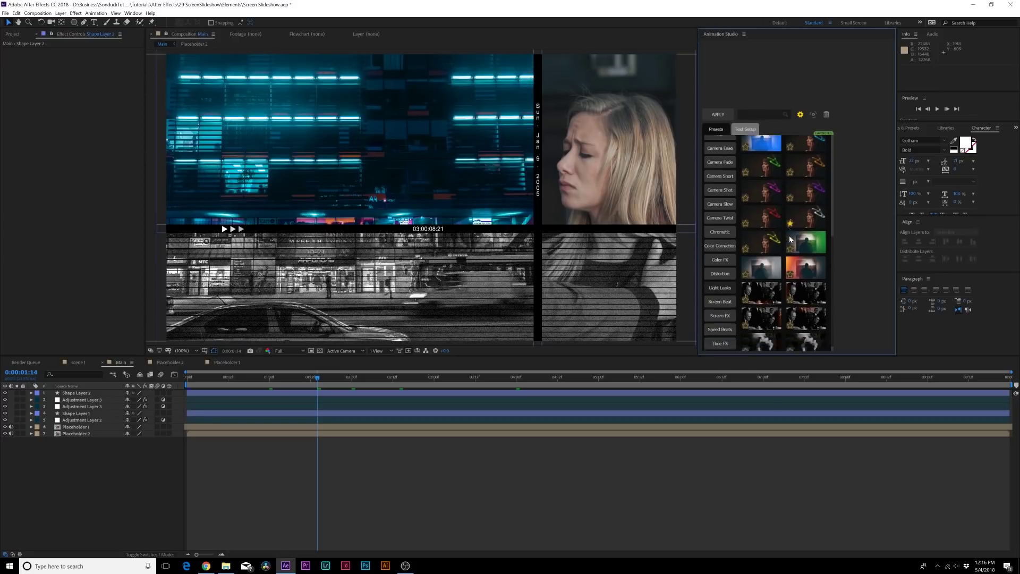
pyautogui.click(720, 115)
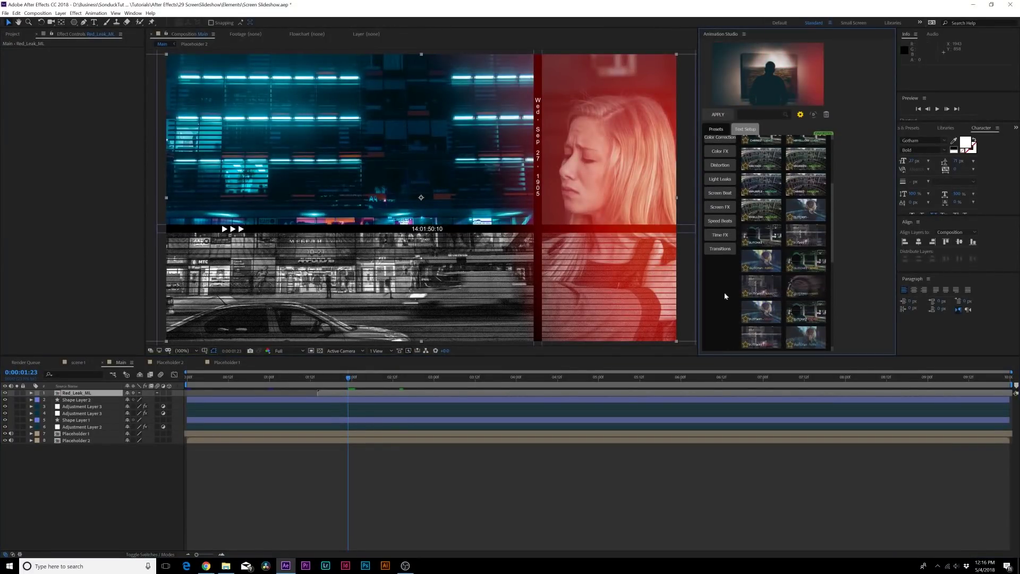
# Step: Preview the composition, then apply the VHS#3 preset, accepting the font substitution and warning dialogs
pyautogui.moveTo(284, 381); pyautogui.dragTo(427, 380)
pyautogui.press('space')
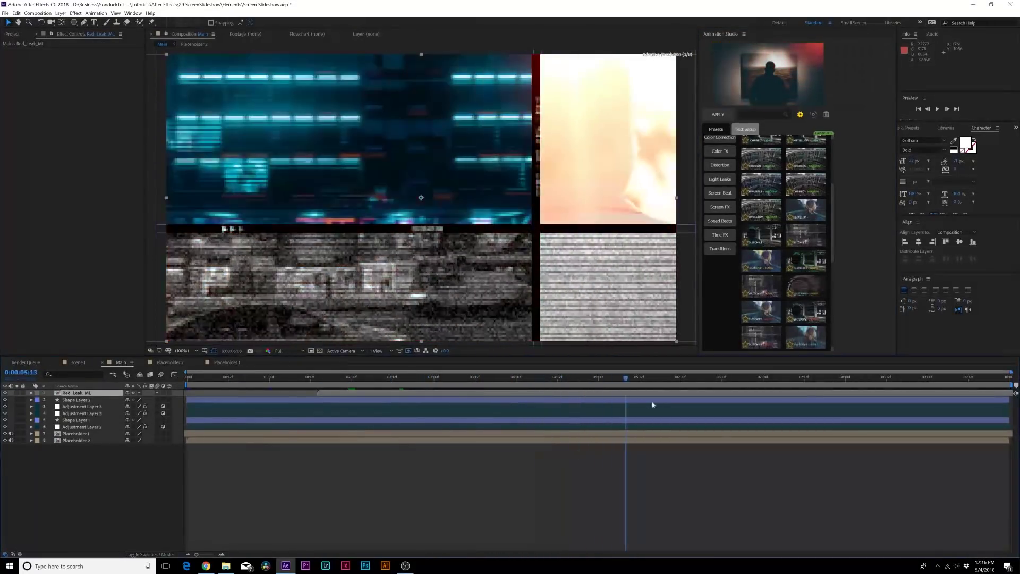
pyautogui.scroll(-3, 765, 232)
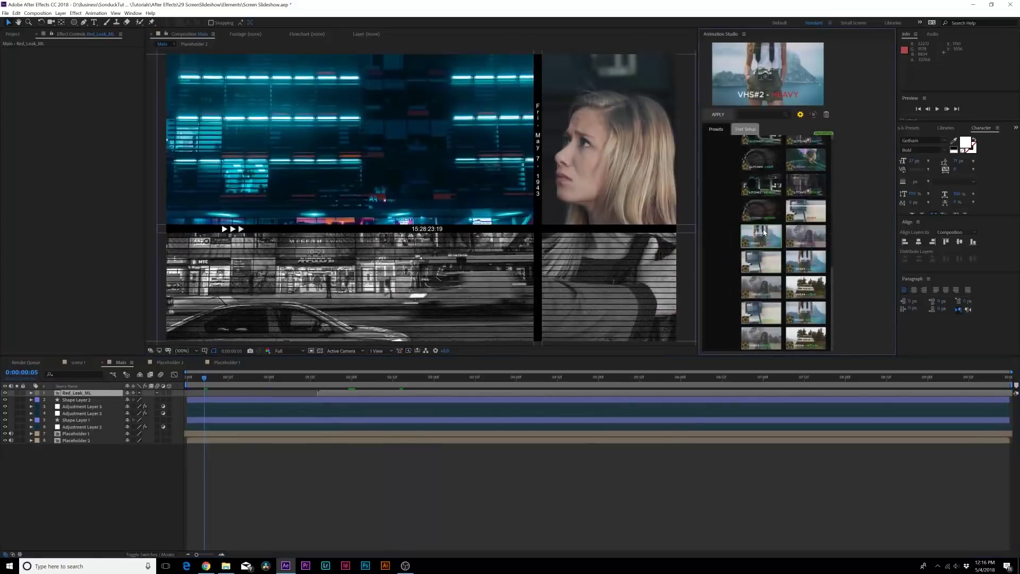
pyautogui.click(803, 241)
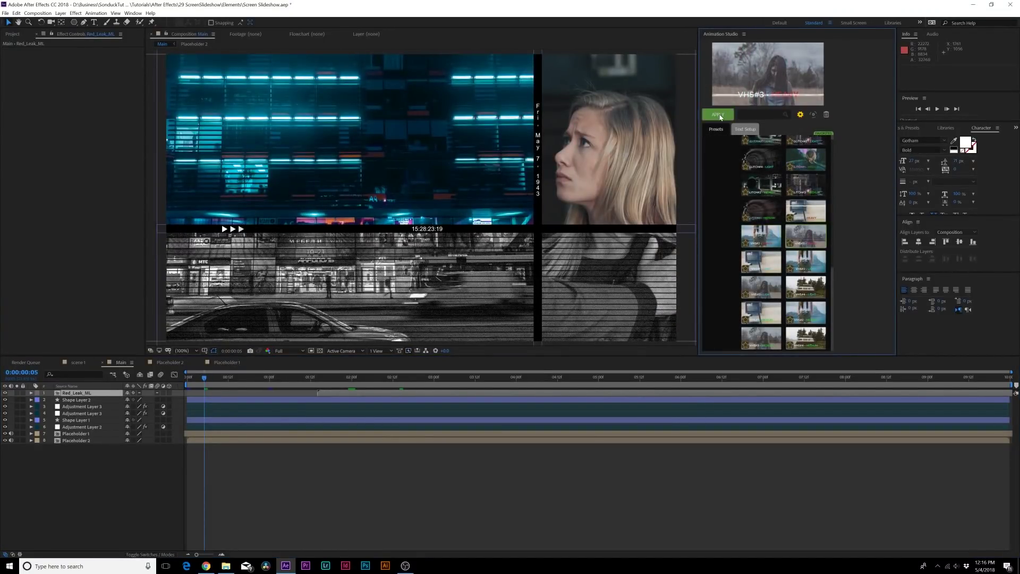
pyautogui.click(719, 115)
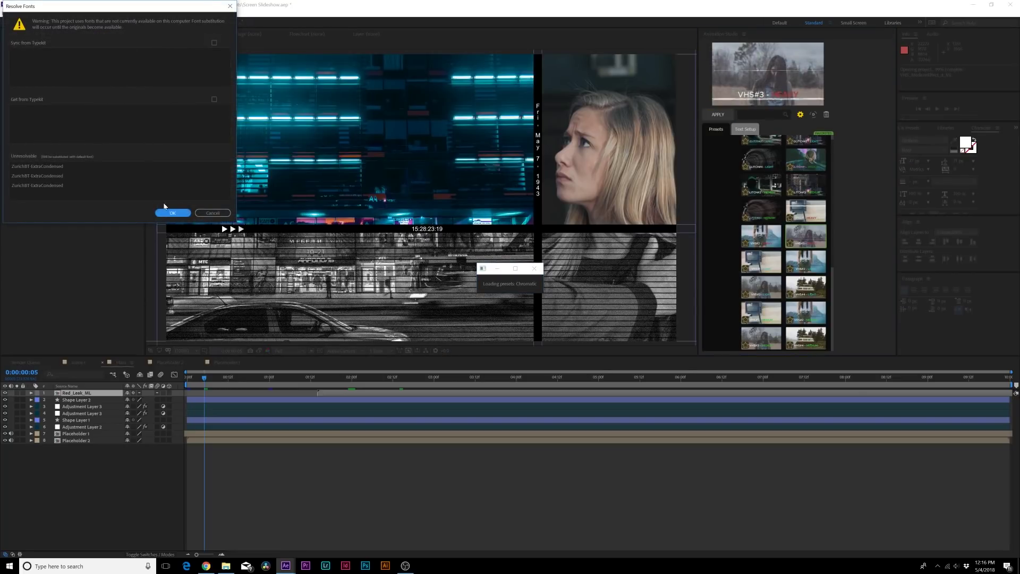
pyautogui.click(172, 214)
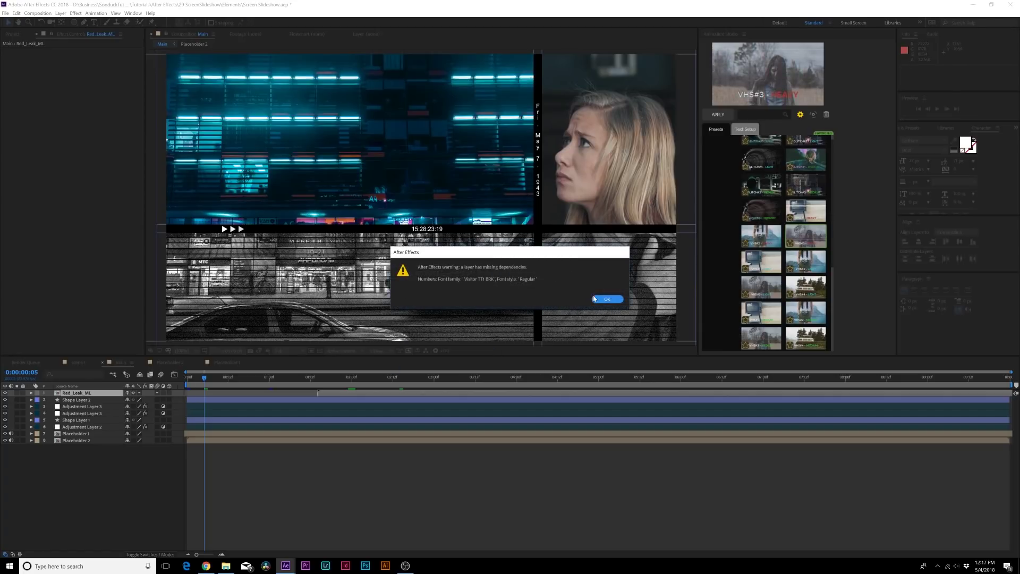
pyautogui.click(594, 299)
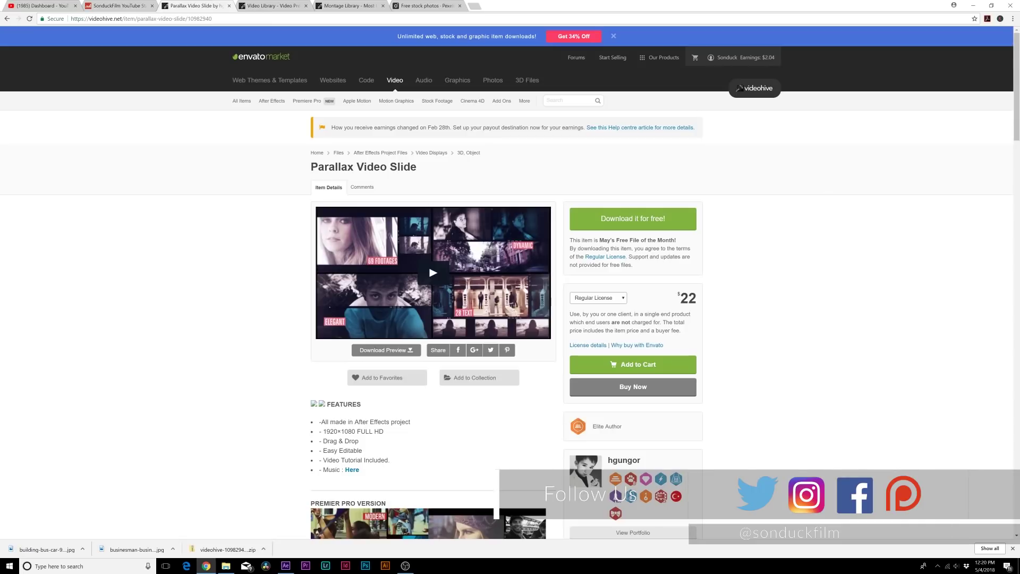
# Step: Minimize Chrome to bring back the Main composition in After Effects
pyautogui.click(981, 3)
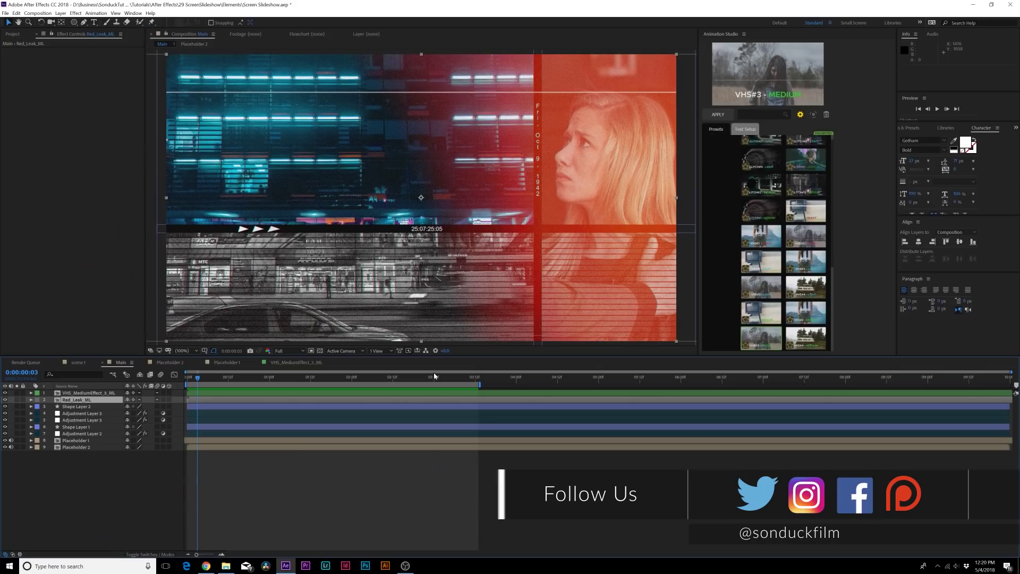